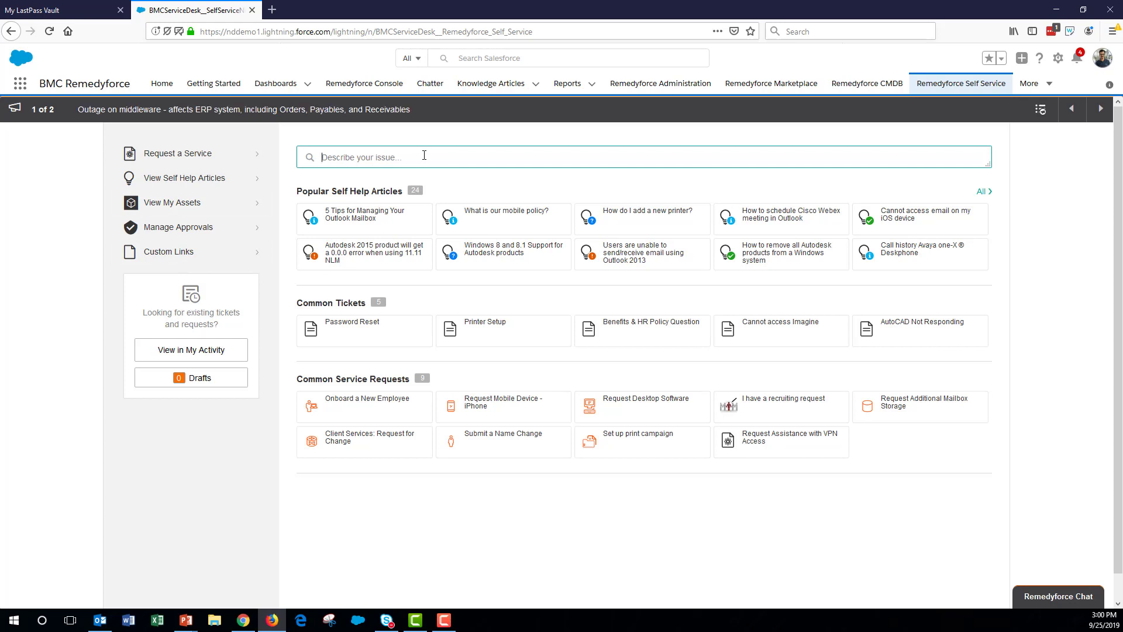
Step: Search for 'I am unable to connect to ERP' and check the matching service requests and broadcasts
type("I am unable to connect to ERP")
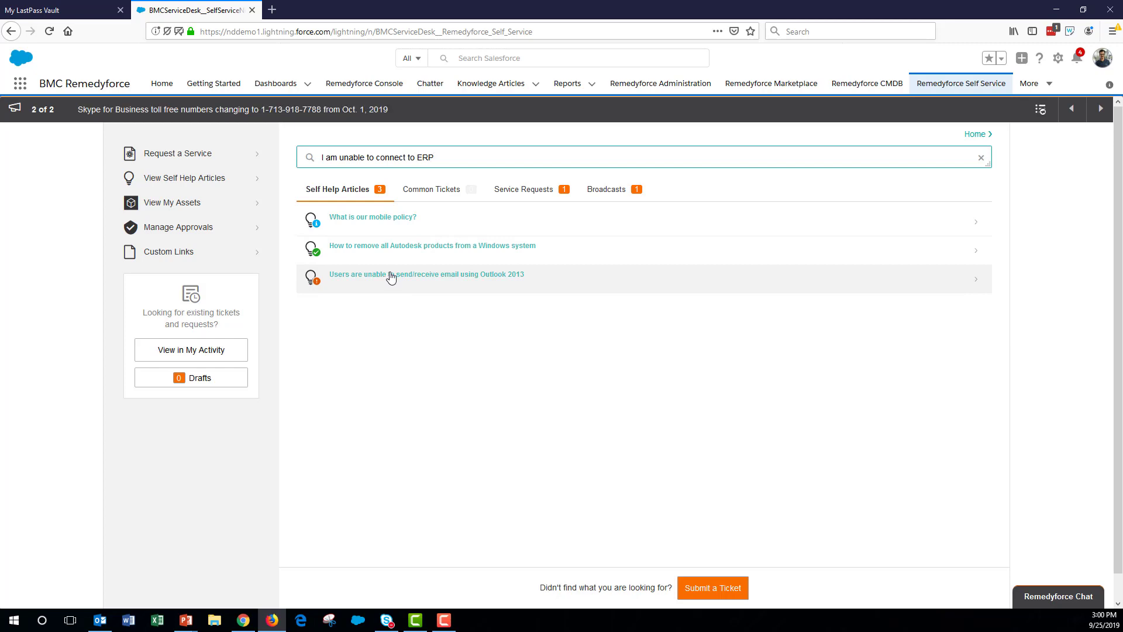
left_click(512, 195)
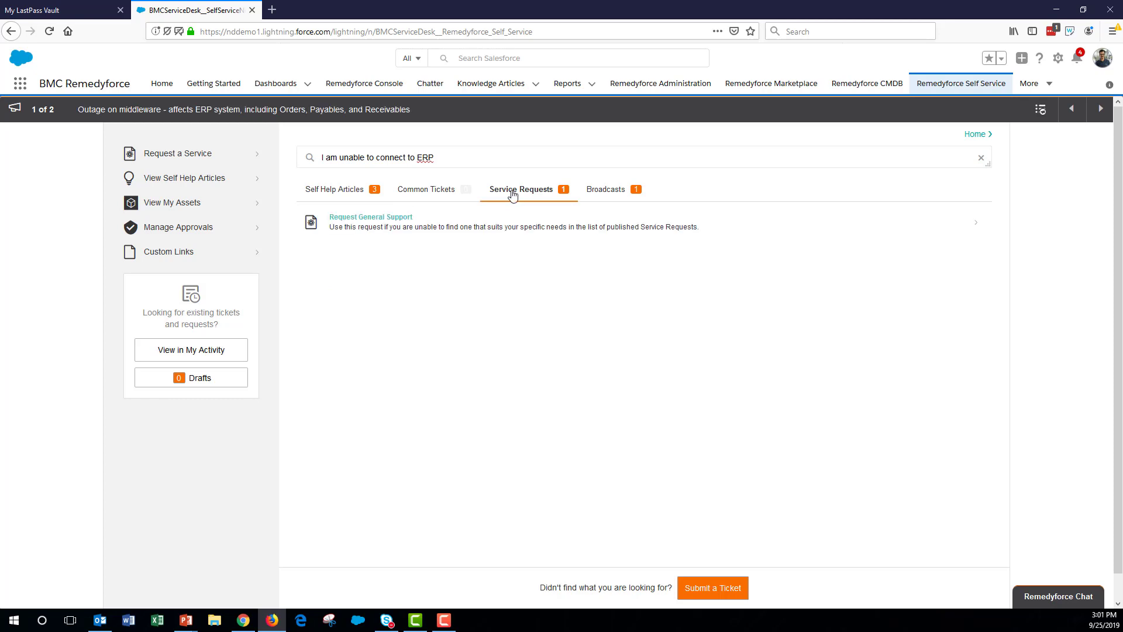
left_click(603, 189)
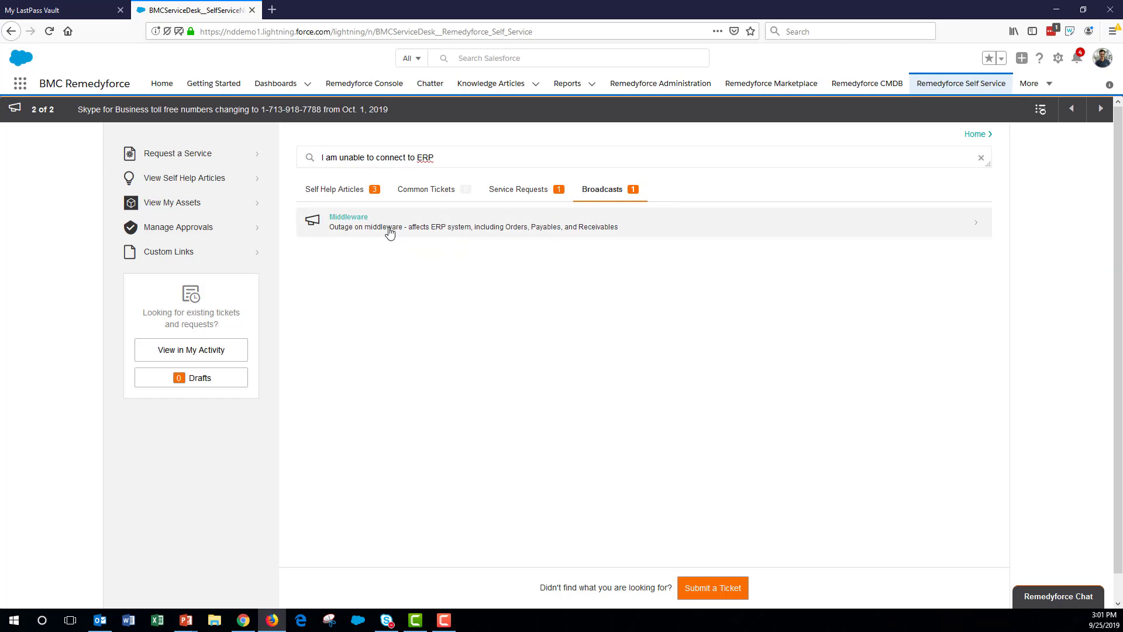
Step: Read the Middleware outage broadcast details, then close the dialog
left_click(466, 229)
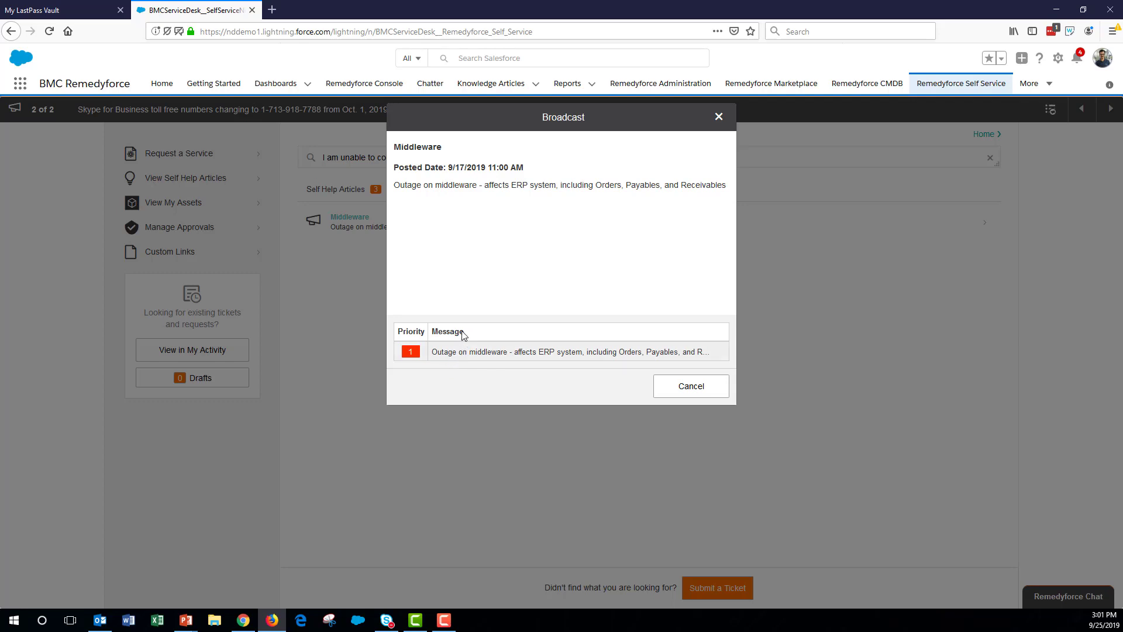
left_click(690, 388)
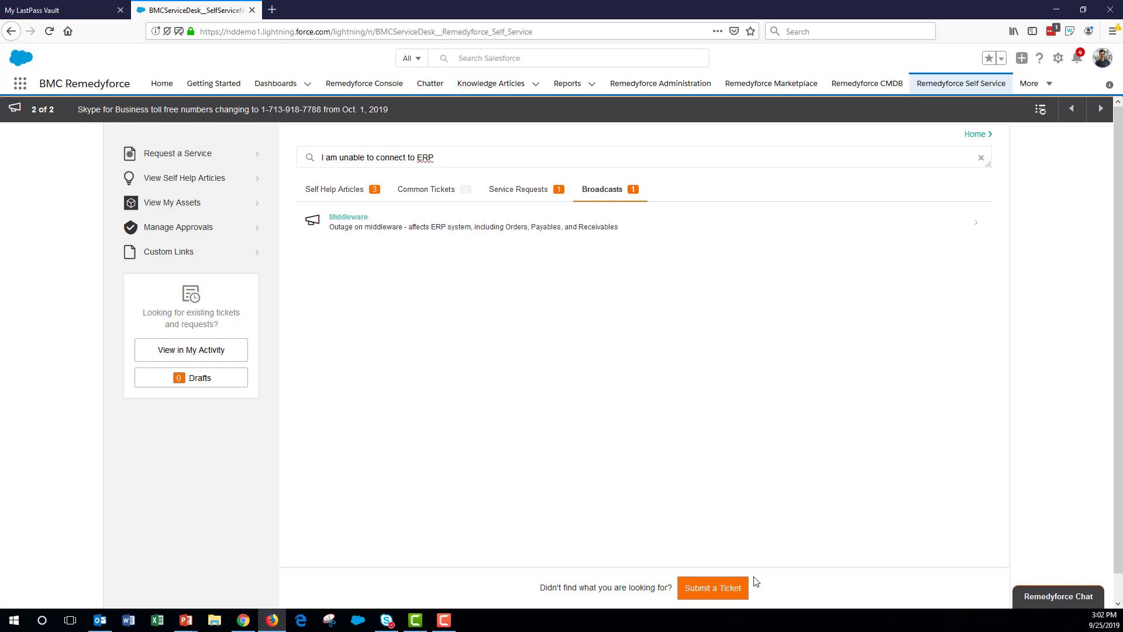
Step: Submit a new ticket for the ERP connection problem after reviewing the suggested broadcasts
left_click(728, 592)
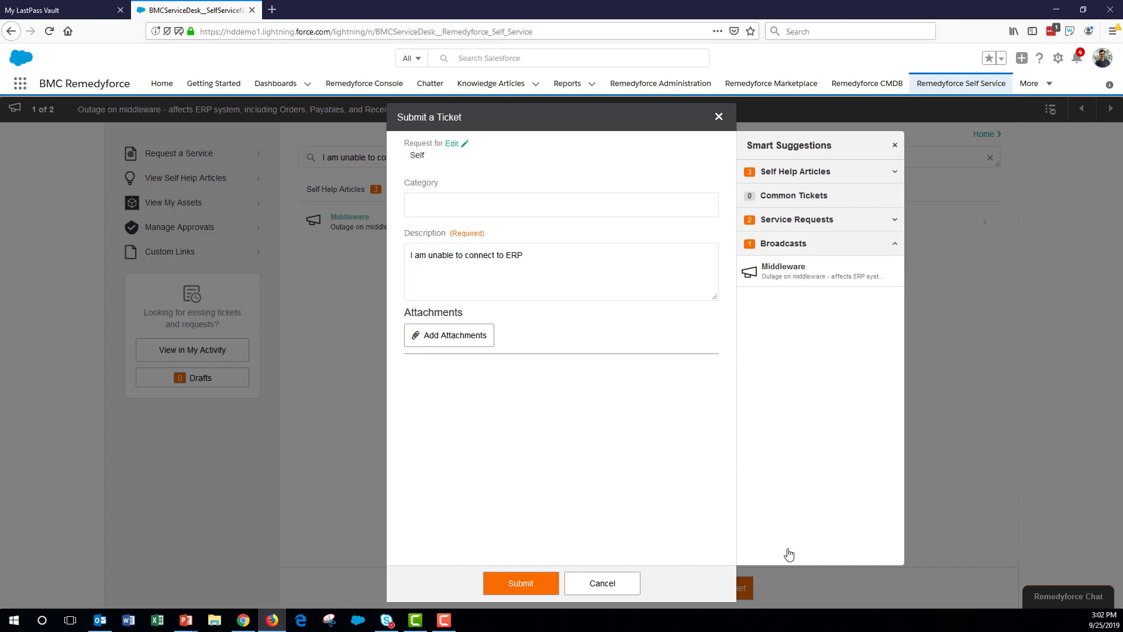
left_click(787, 554)
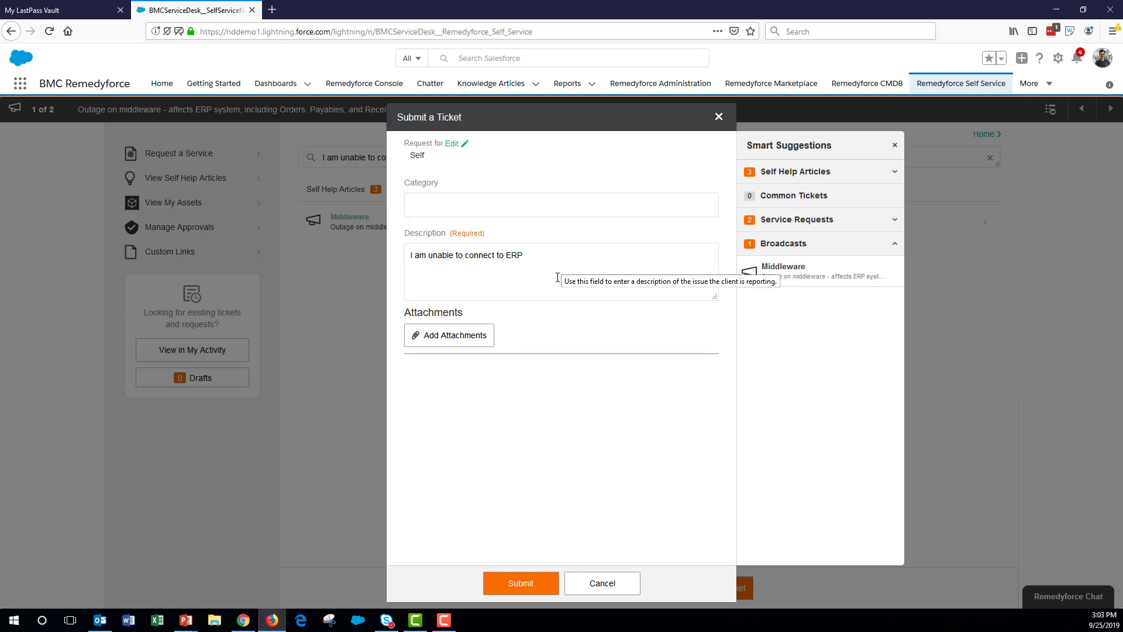
left_click(506, 580)
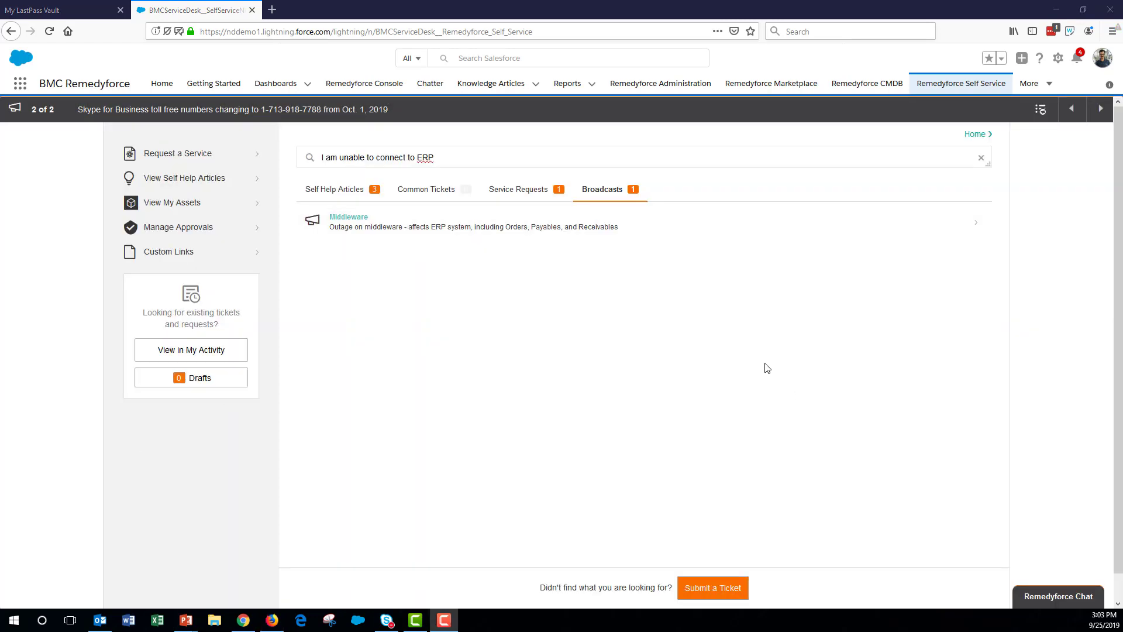
Step: Search 'I need to onboard a new employee' and open the Onboard a New Employee service request
left_click(975, 134)
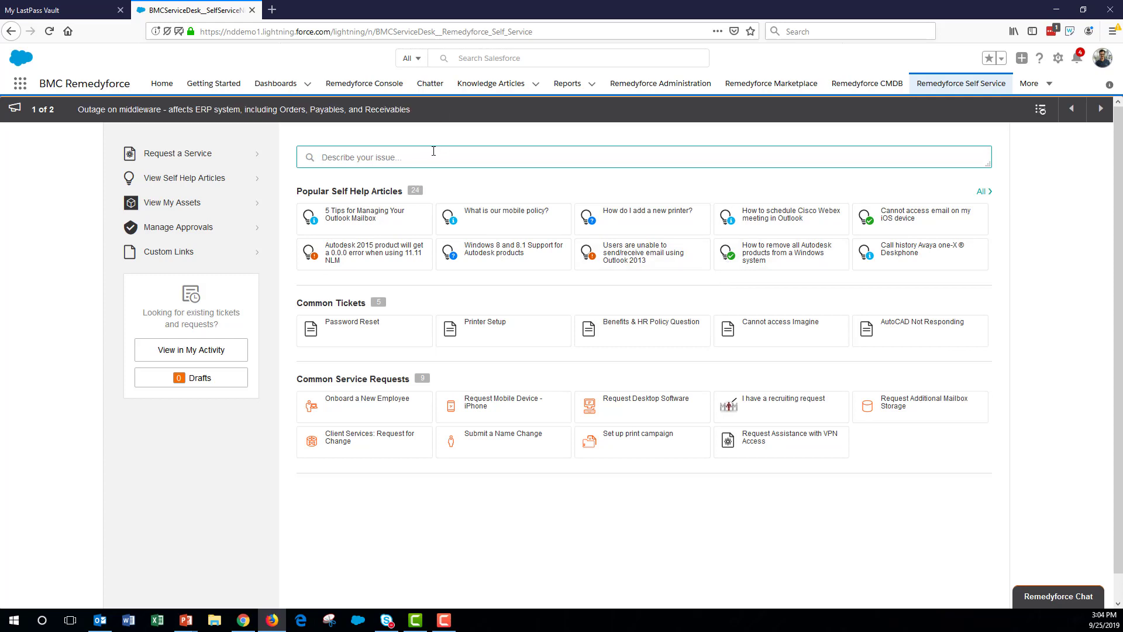
type("I need")
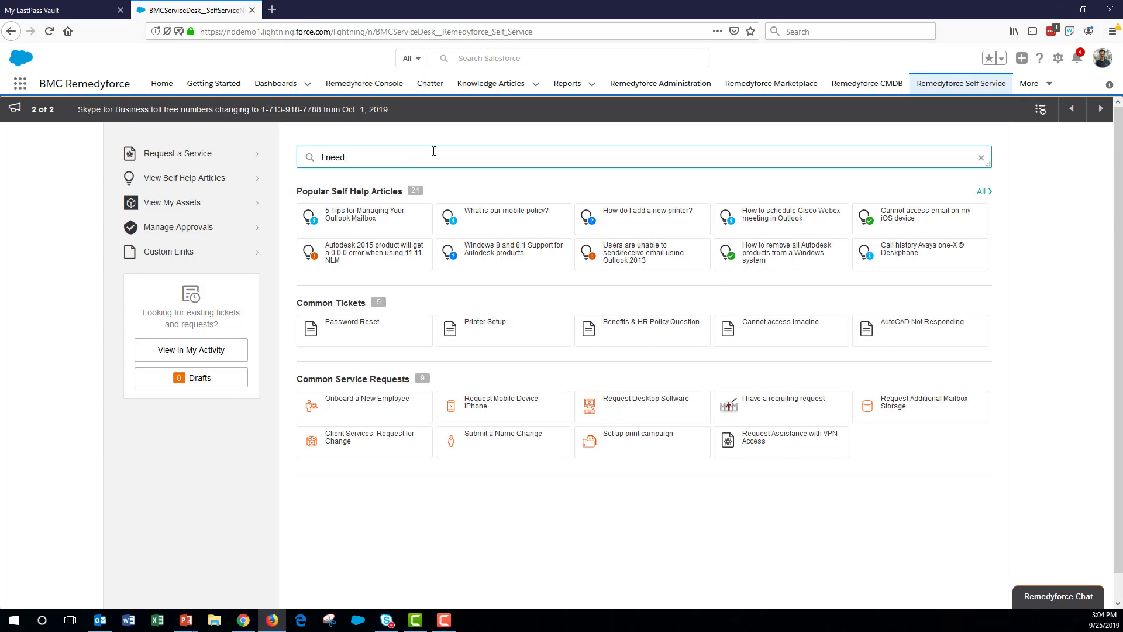
type(" to onboard")
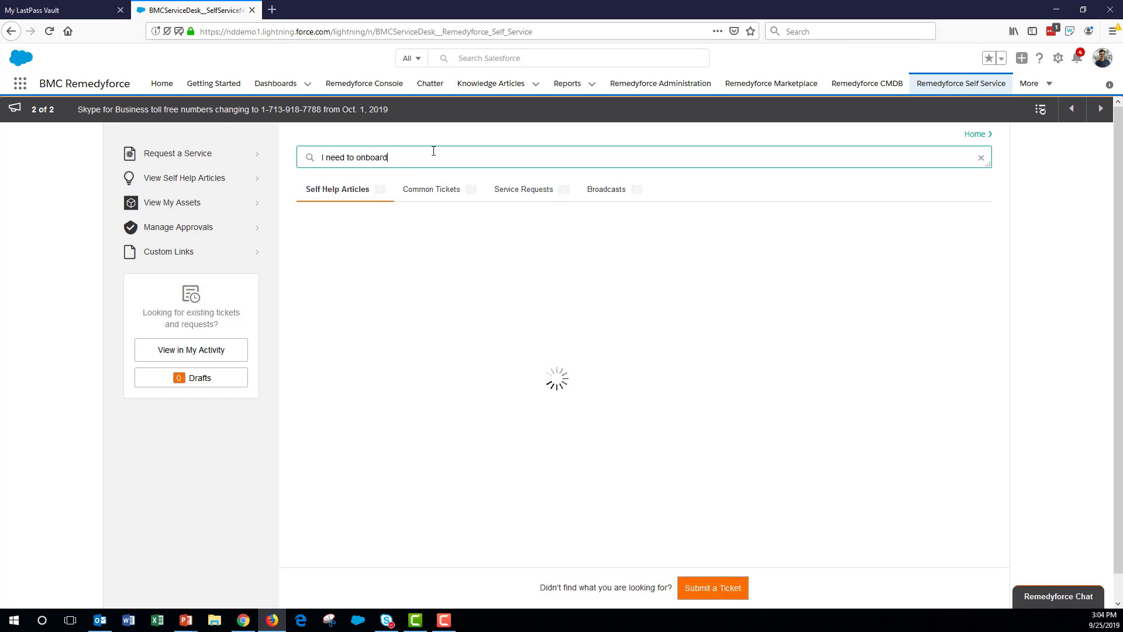
type(" a new employee")
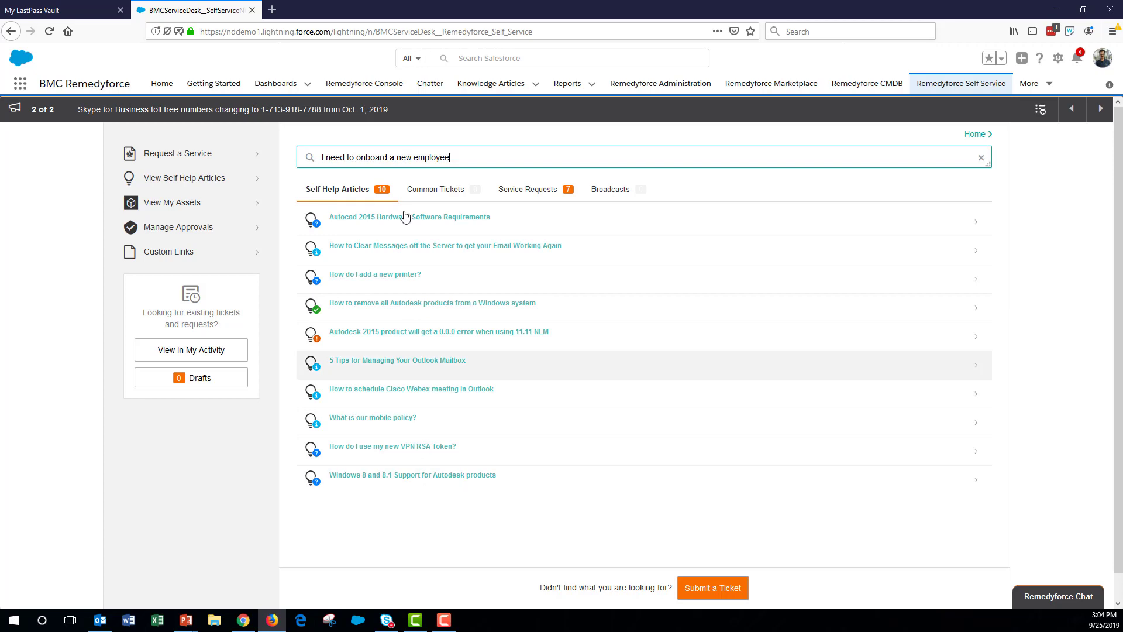
left_click(532, 190)
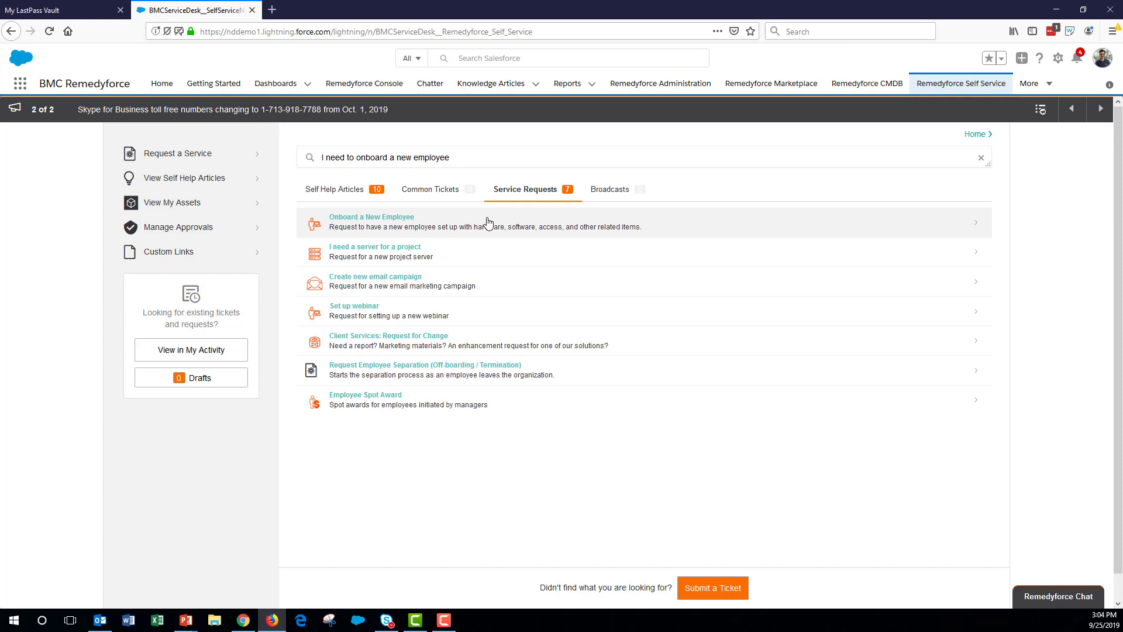
left_click(487, 223)
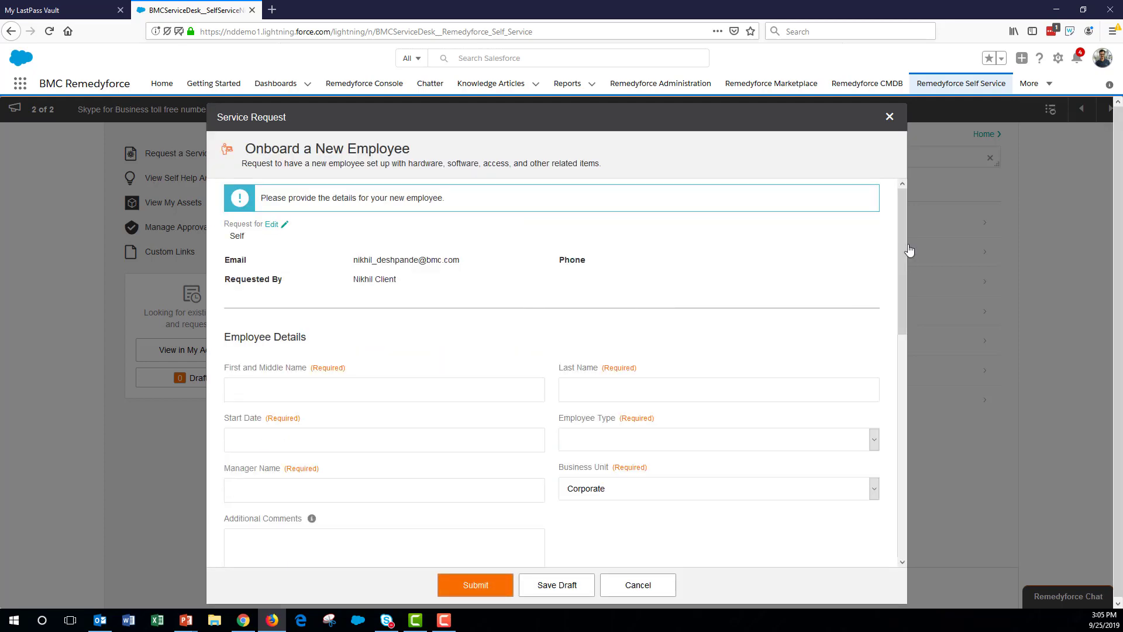
Step: Enter the new hire's first and last name, start date 09/25/2019, Contractor type, and manager
left_click_drag(900, 231, 901, 253)
left_click(328, 335)
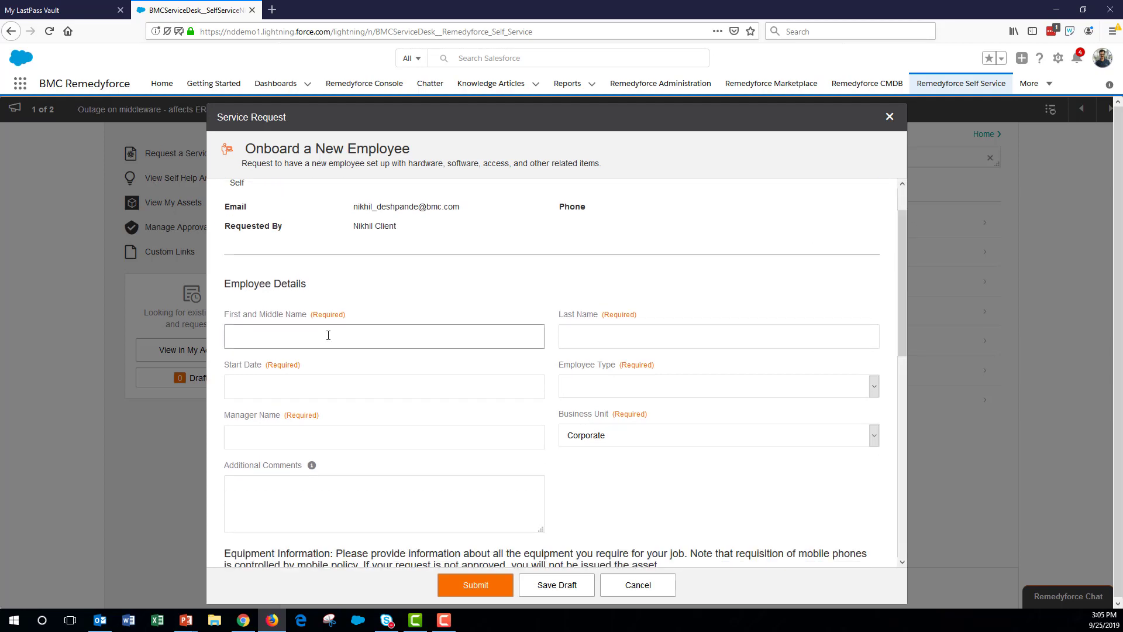
type("John")
left_click(582, 326)
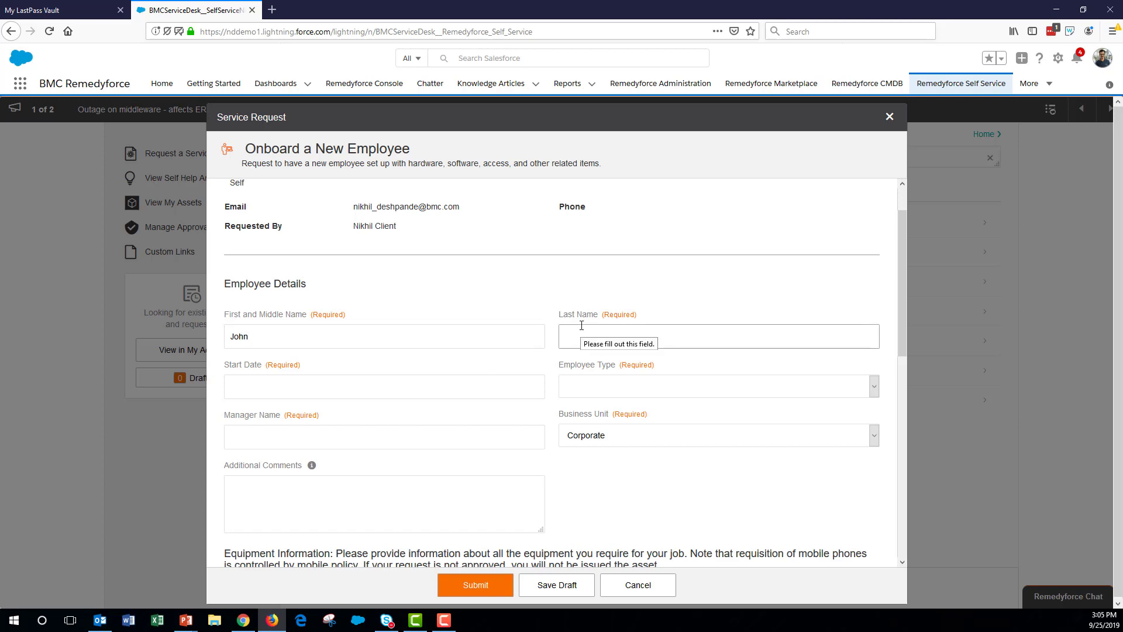
type("Doe")
left_click(481, 384)
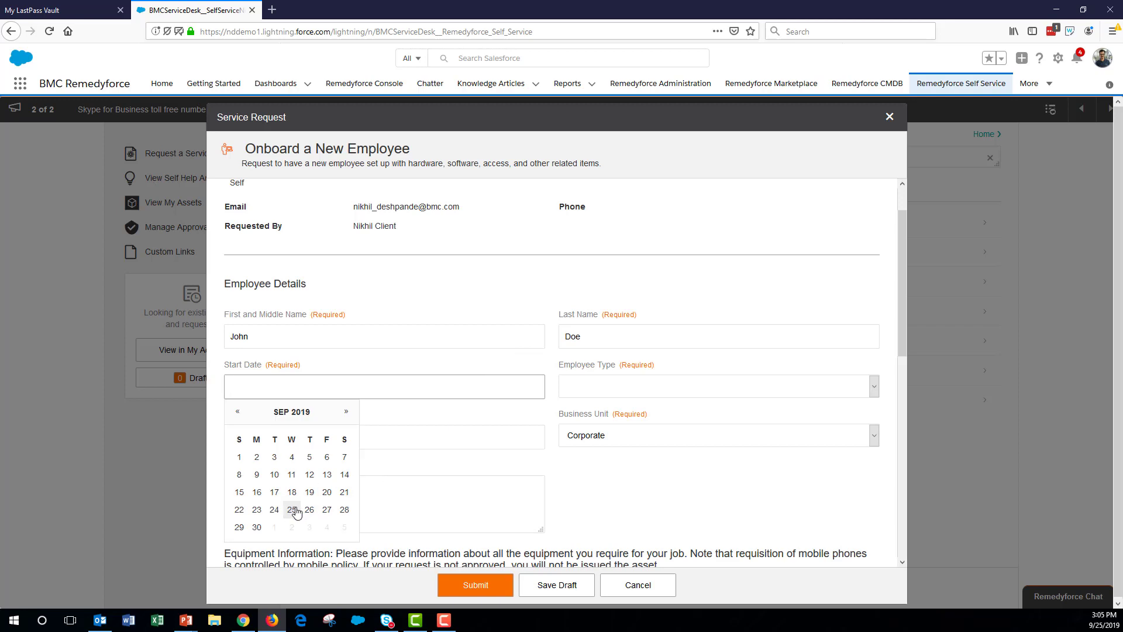
left_click(292, 508)
left_click(628, 386)
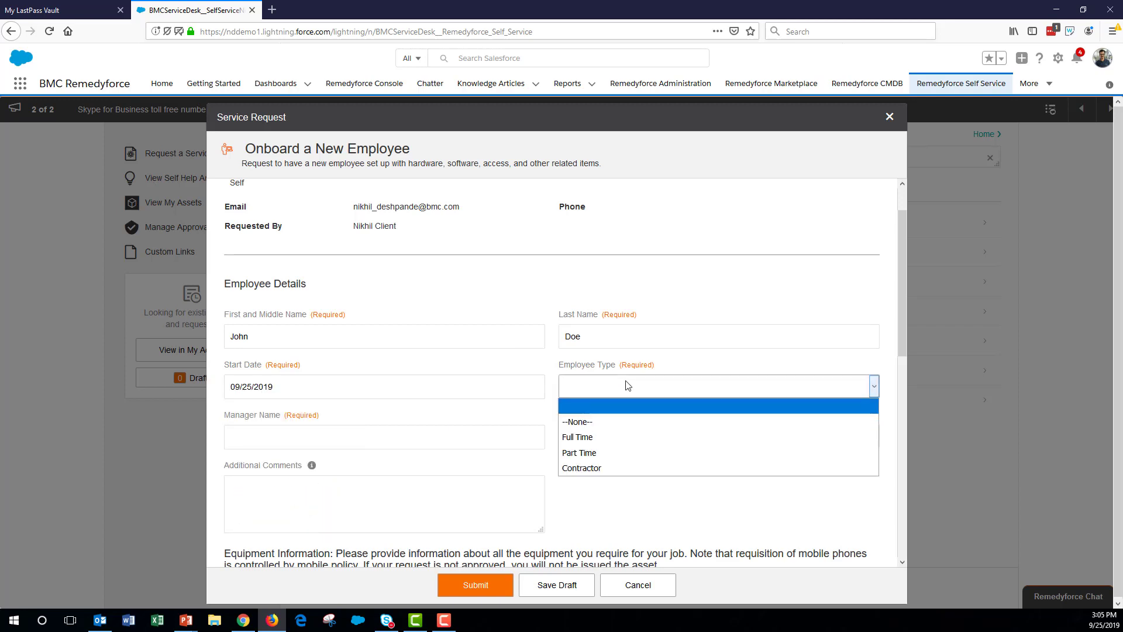
left_click(581, 465)
left_click(369, 439)
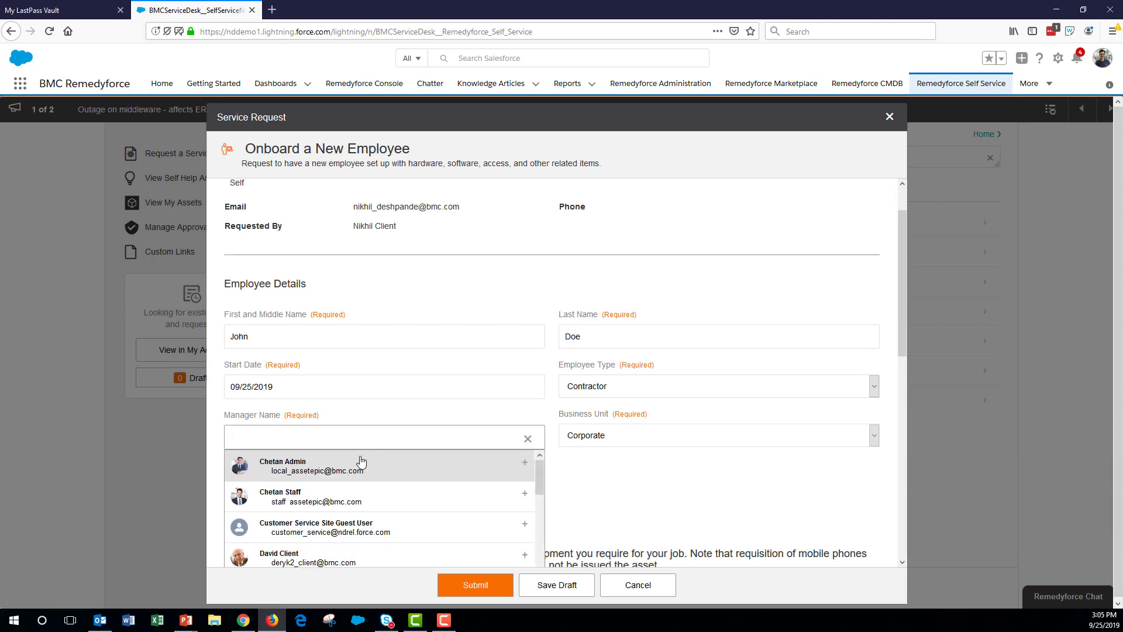
left_click(342, 496)
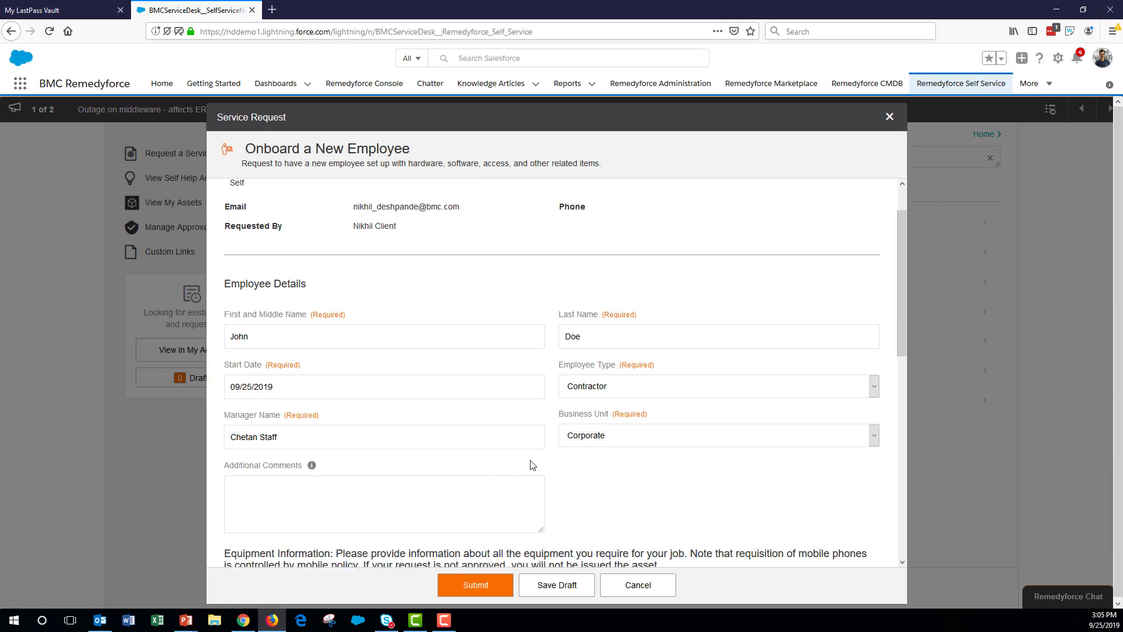
Step: Request a Laptop with no mobile phone, leave system access unanswered, and save as draft
scroll(529, 462, "down", 4)
scroll(533, 464, "down", 1)
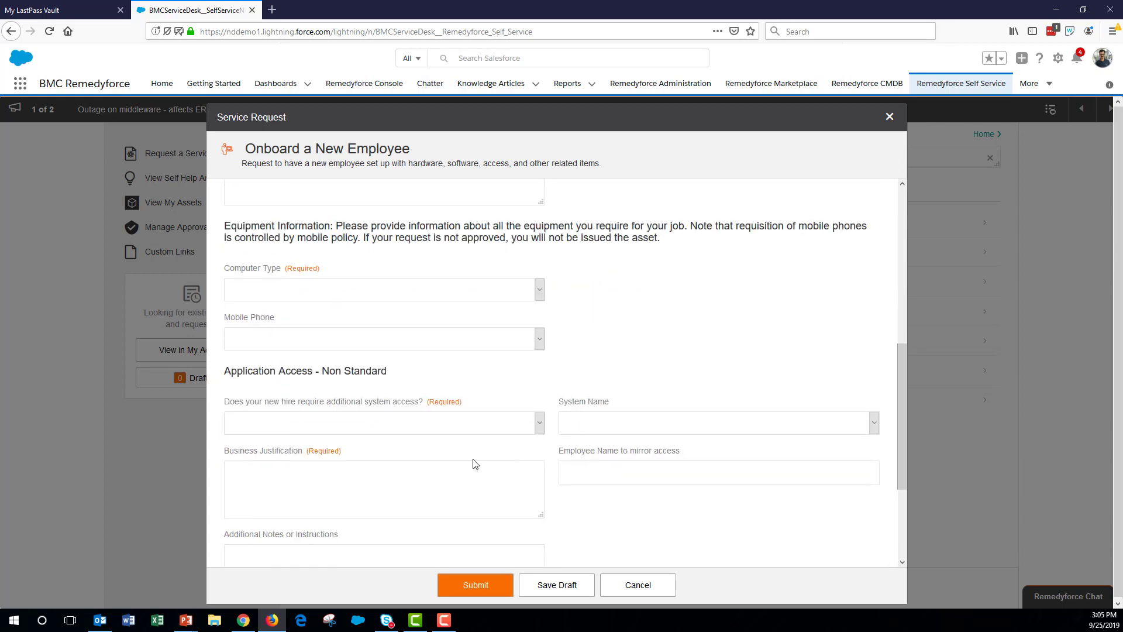
left_click(306, 289)
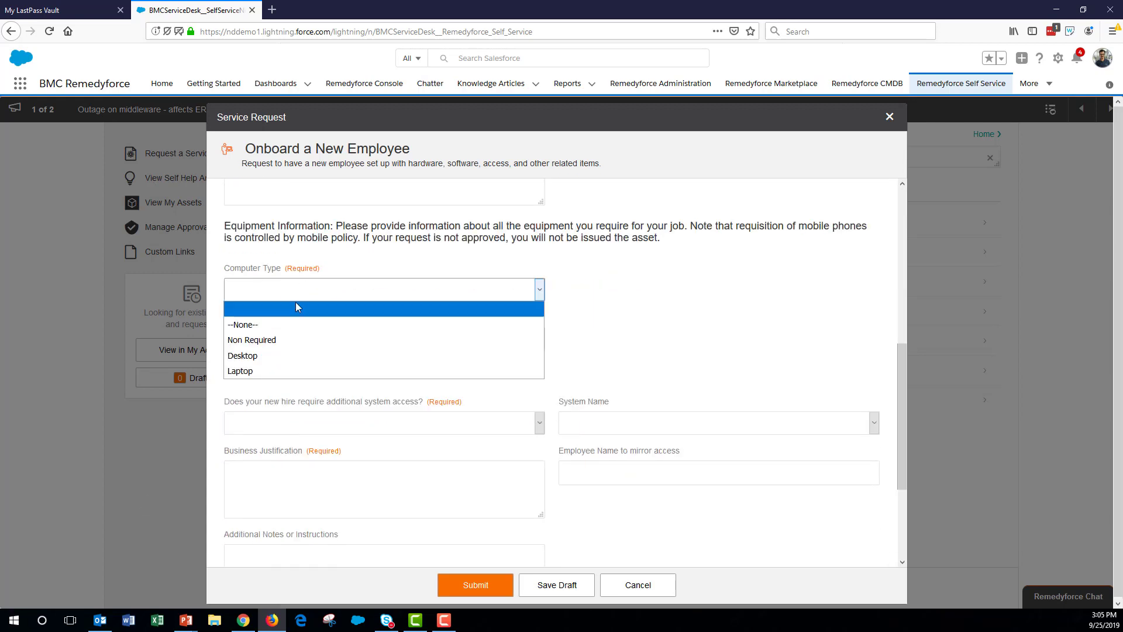
left_click(266, 371)
left_click(311, 345)
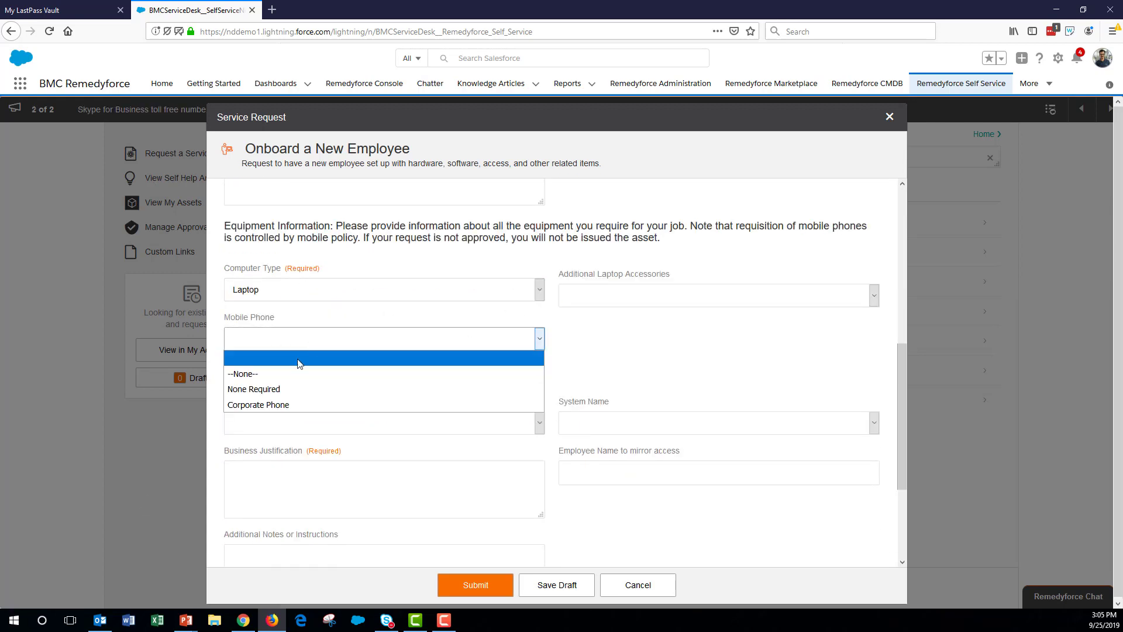
left_click(276, 392)
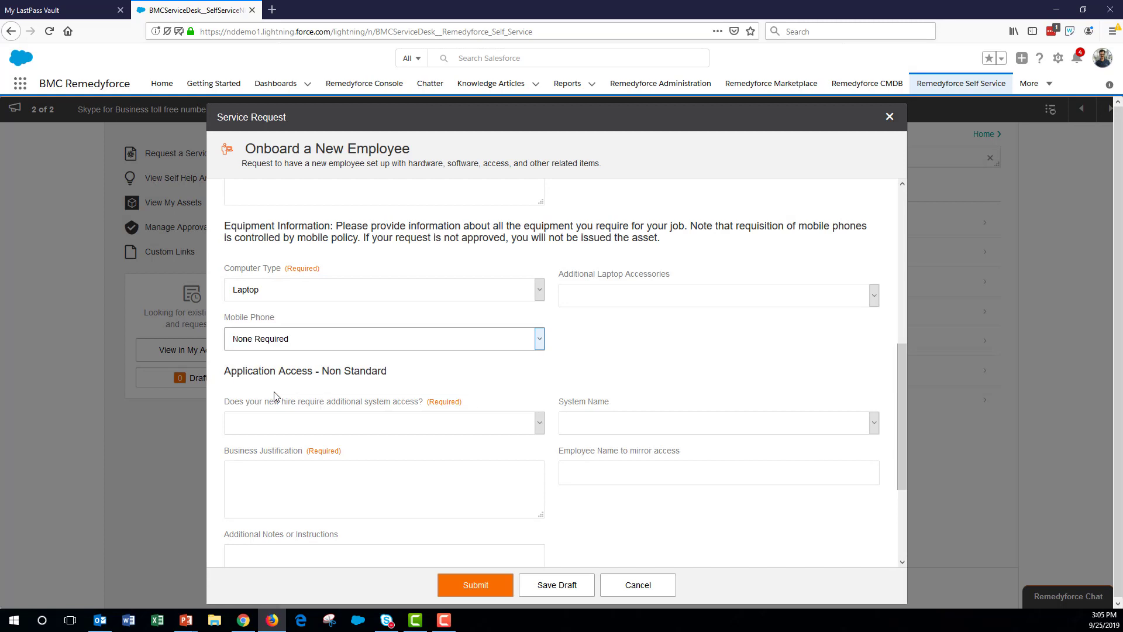
left_click(314, 430)
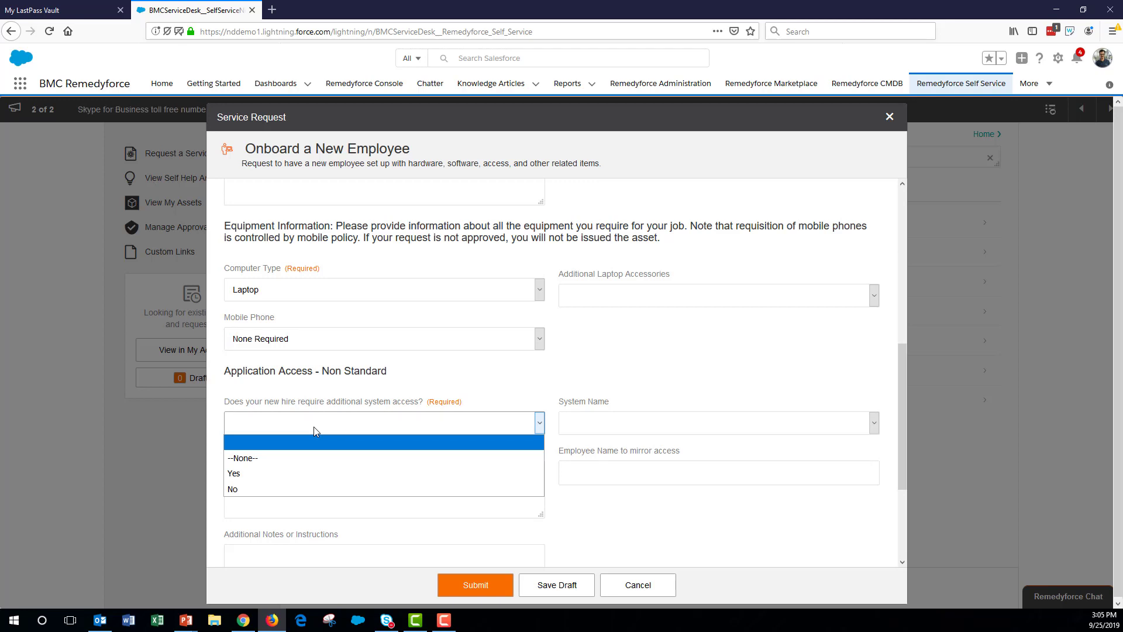
left_click(314, 427)
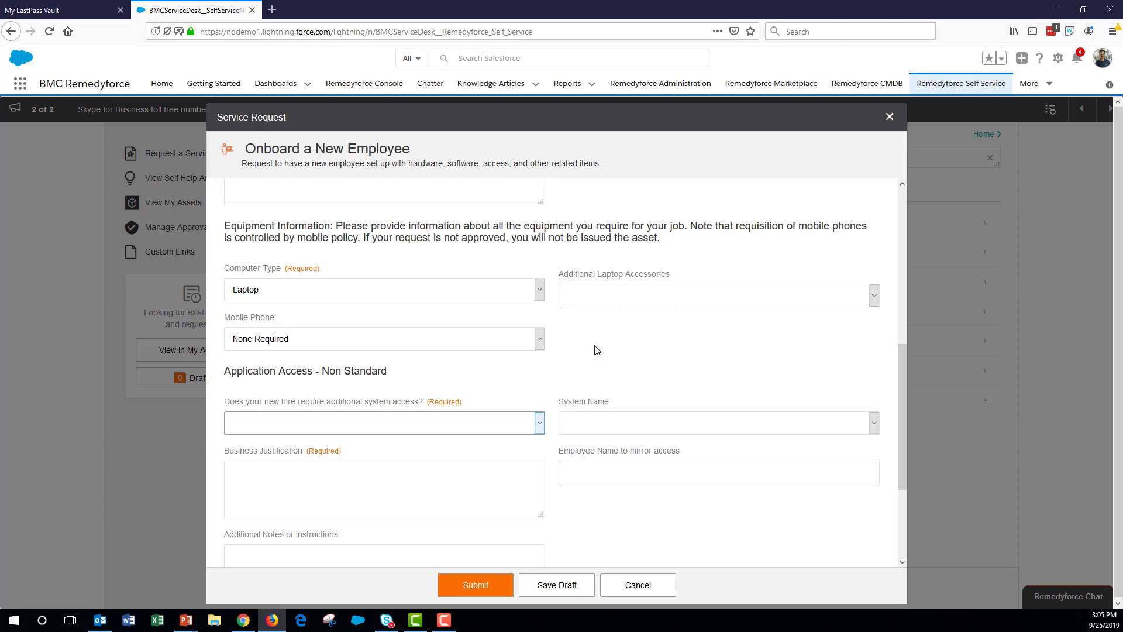
left_click(558, 588)
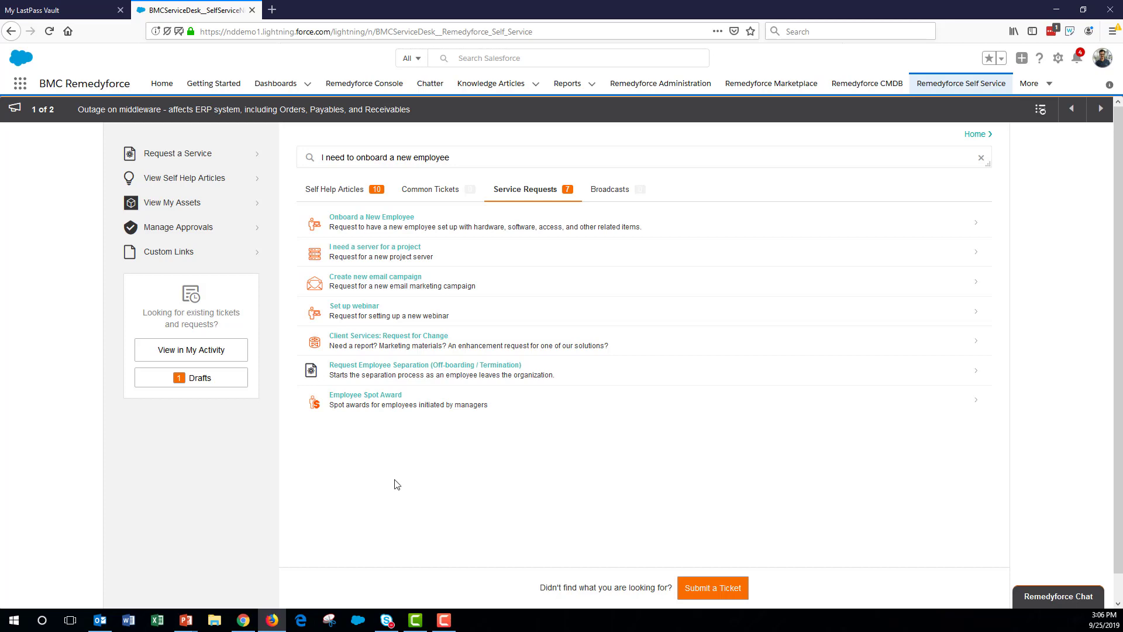
Step: Open the Onboard a New Employee draft from Drafts, scroll through it, and cancel unchanged
left_click(178, 380)
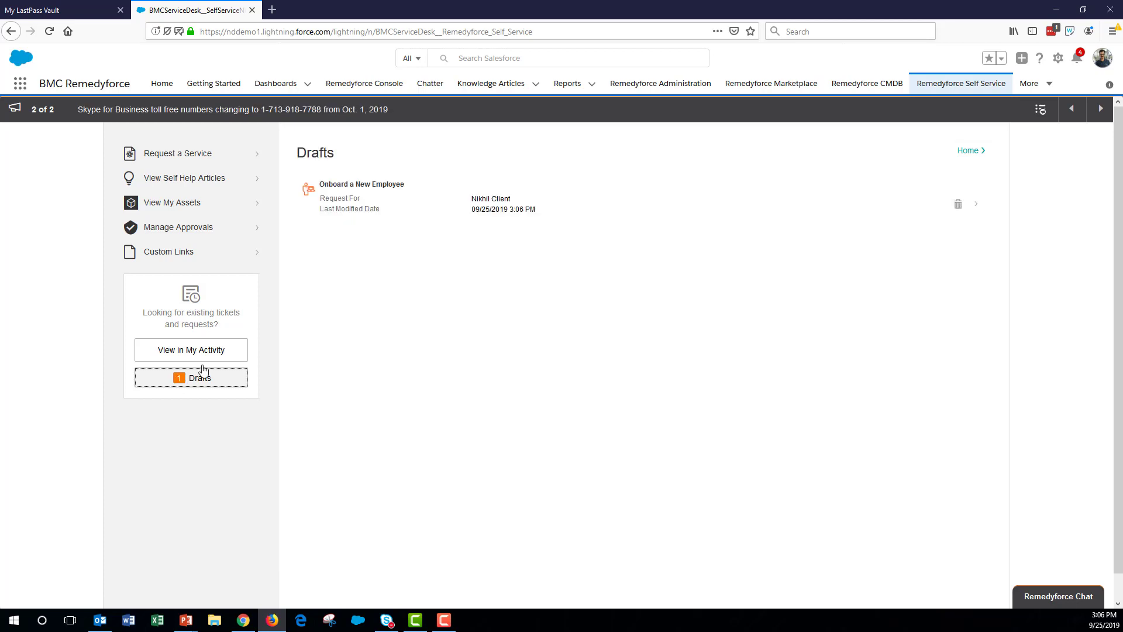
left_click(509, 203)
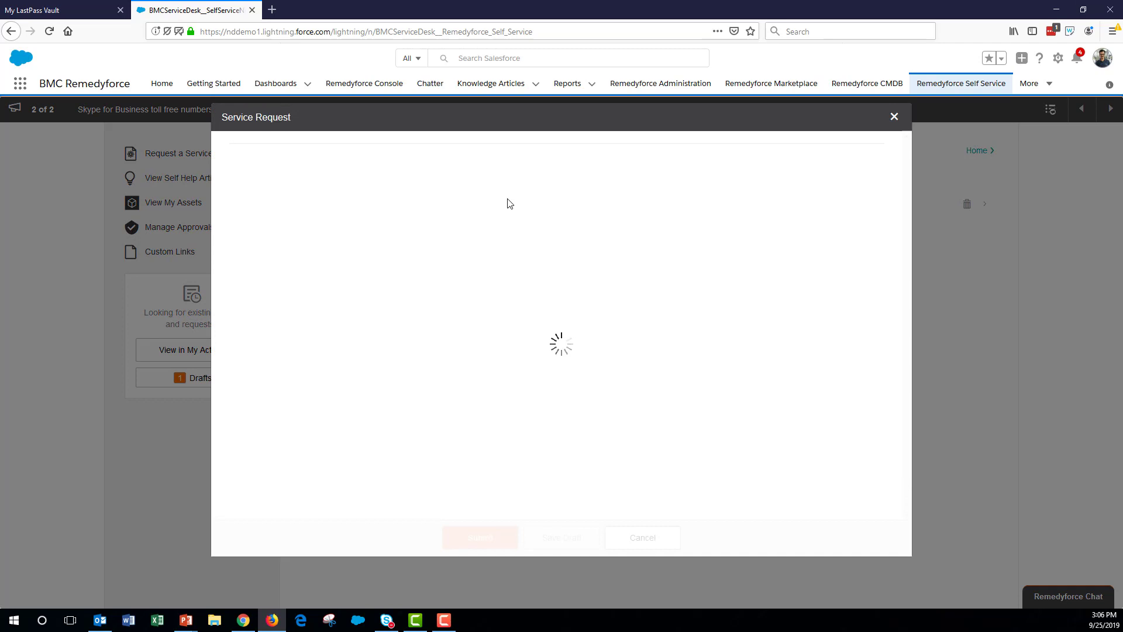
scroll(550, 285, "down", 2)
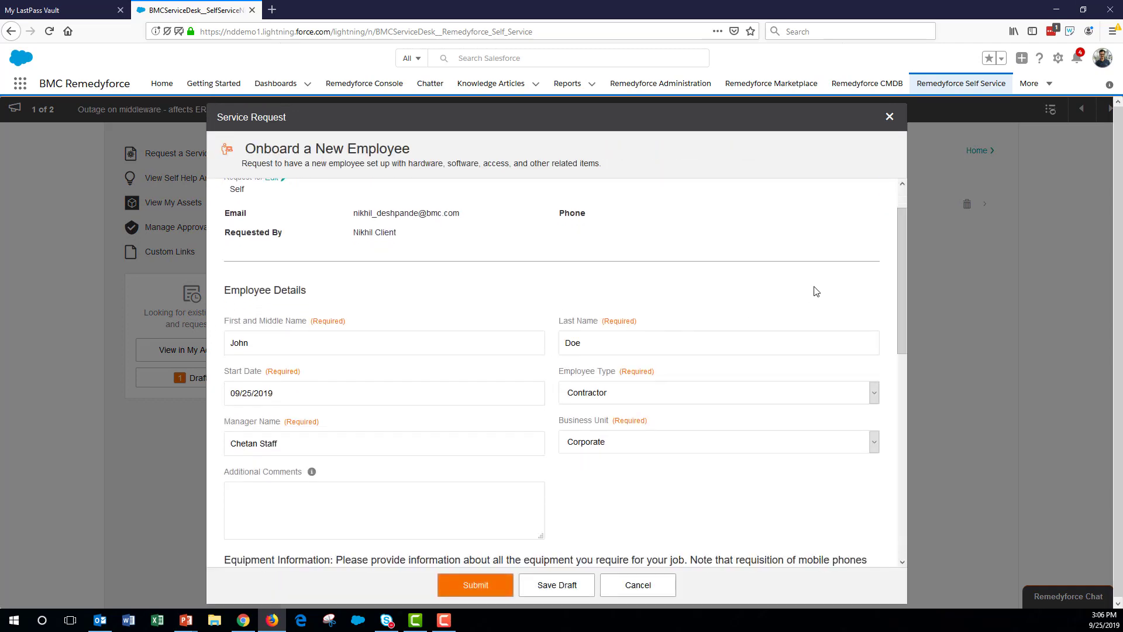
left_click_drag(900, 258, 899, 405)
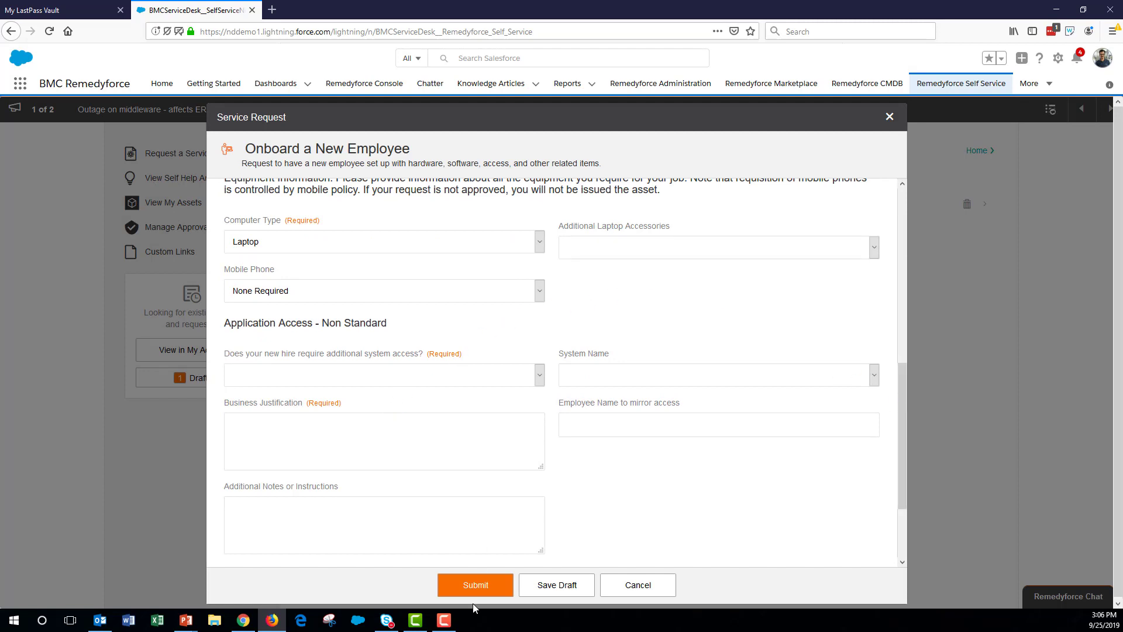
left_click(638, 584)
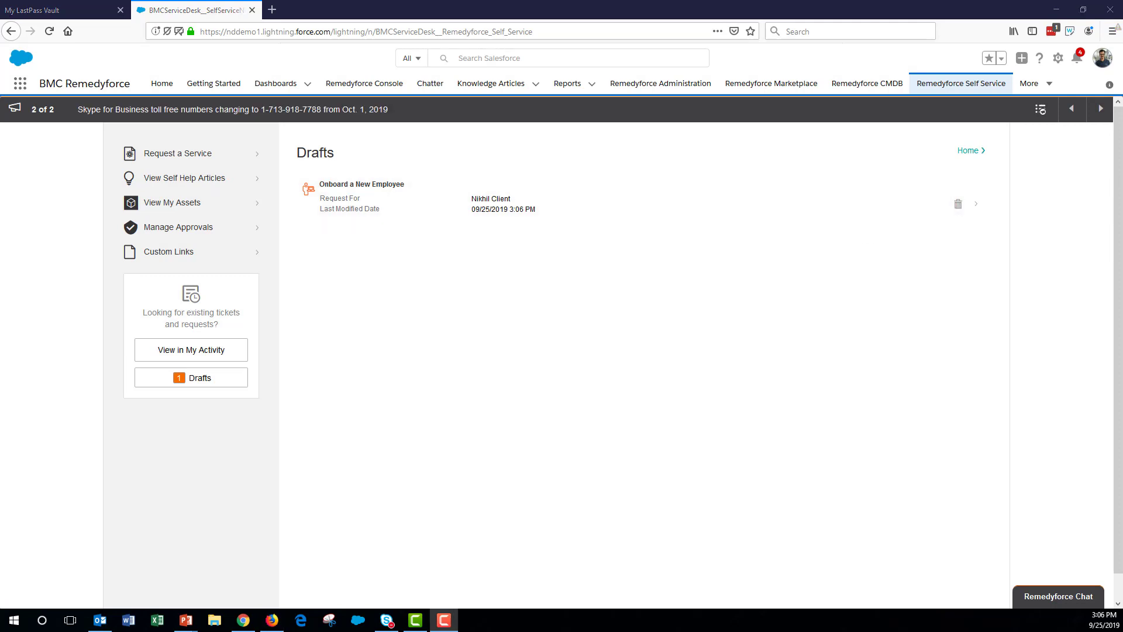
Step: Use the Home link on the Drafts page to return to the Self Service home page
left_click(971, 151)
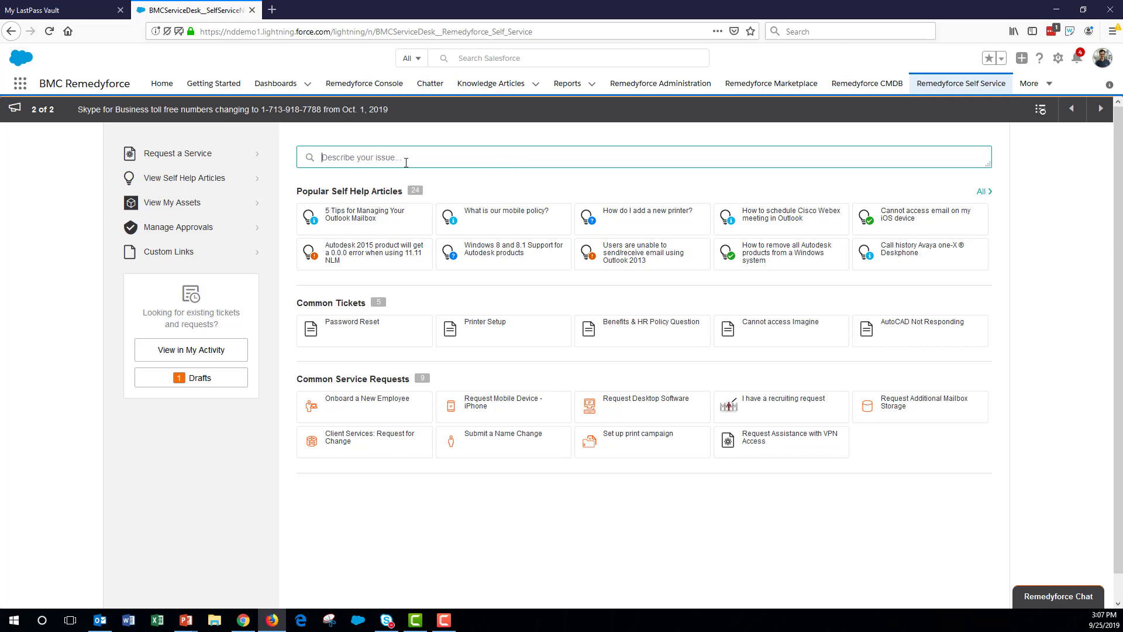
Step: Open View My Assets to list the Galaxy S10, Canon Pixma G6070 and Dell Latitude 7490
left_click(165, 204)
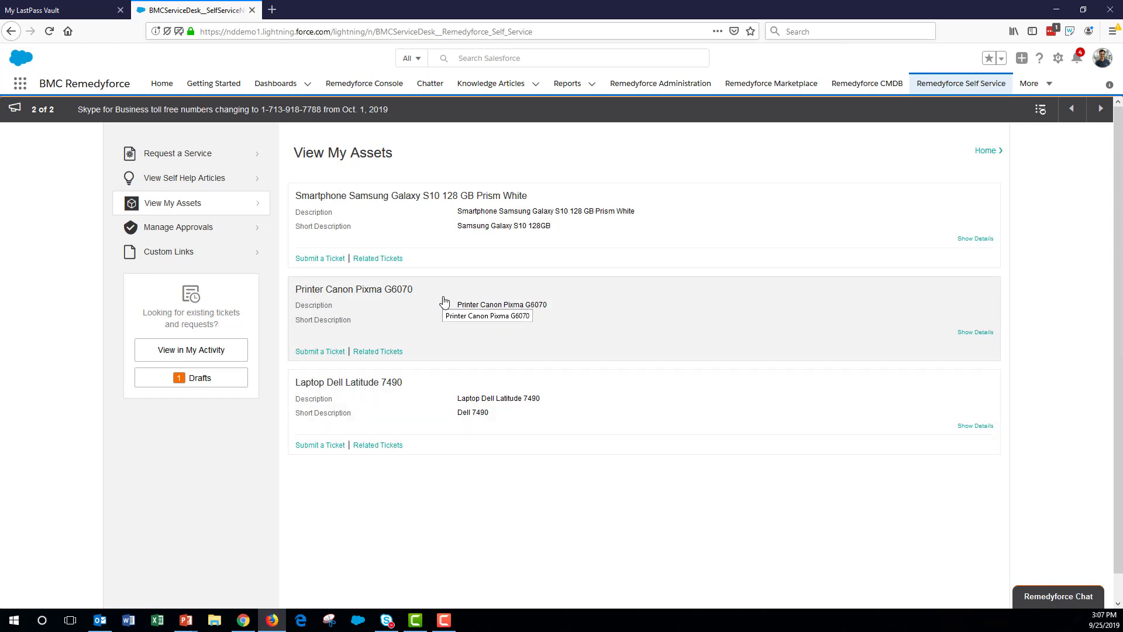
Step: Submit a Client Services-Hardware ticket on the Canon Pixma G6070: 'I cannot print to my printer.'
left_click(331, 352)
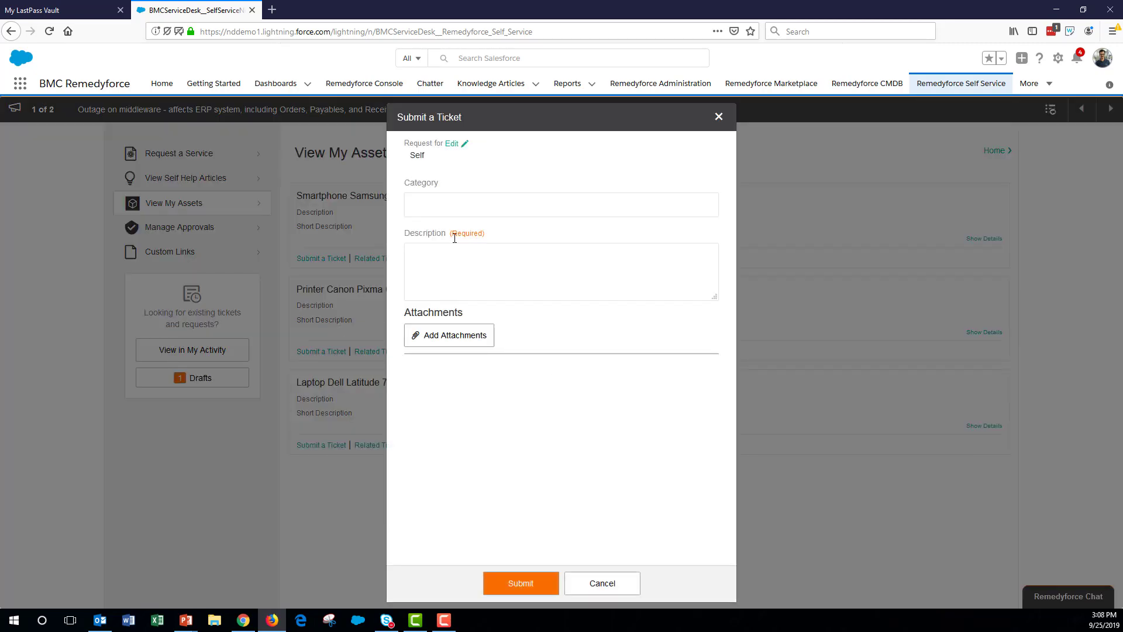
left_click(478, 213)
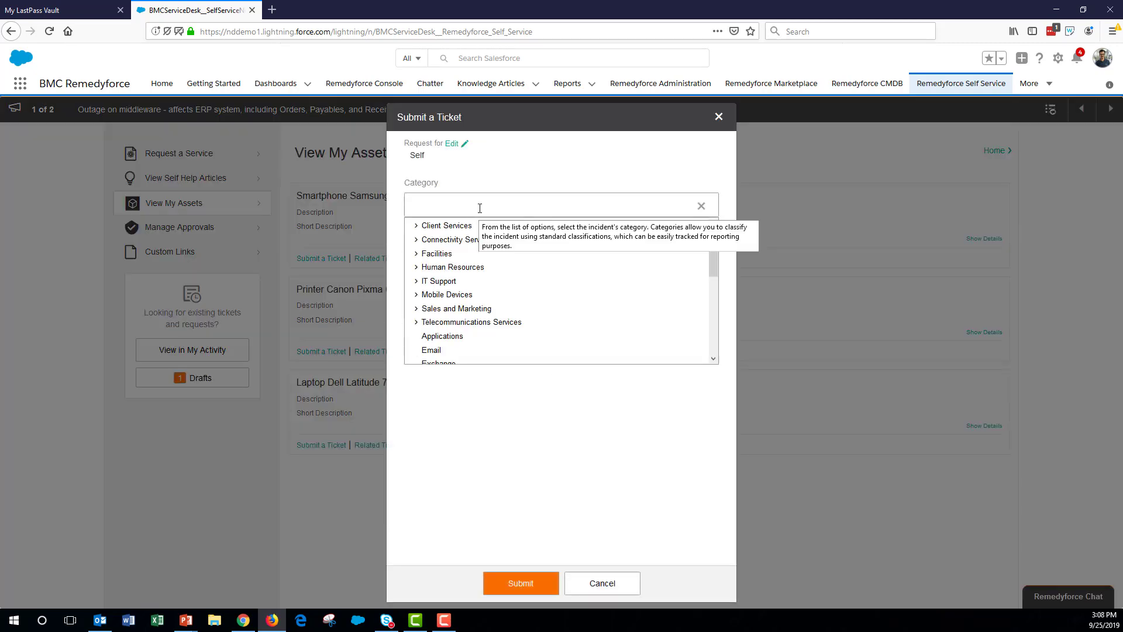
type("hardw")
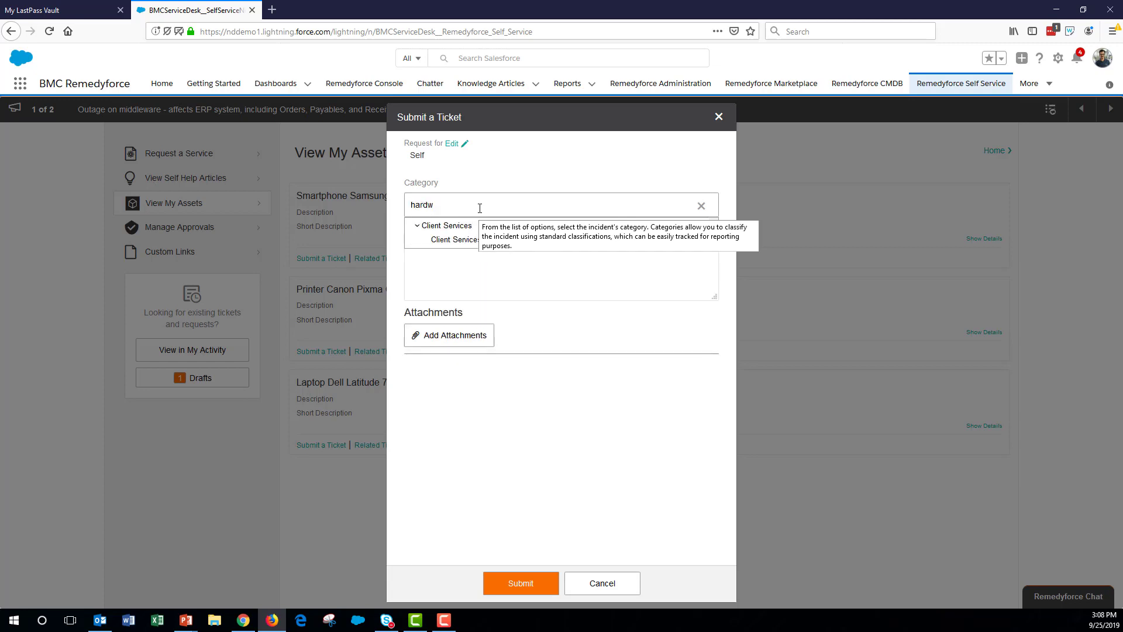
left_click(459, 241)
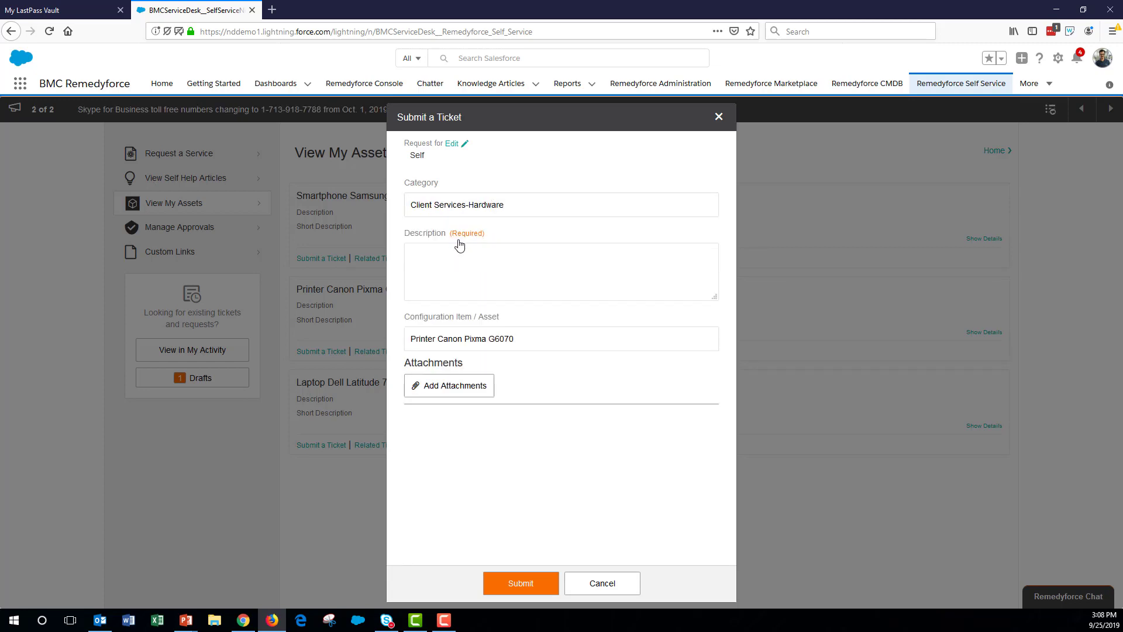
left_click(451, 266)
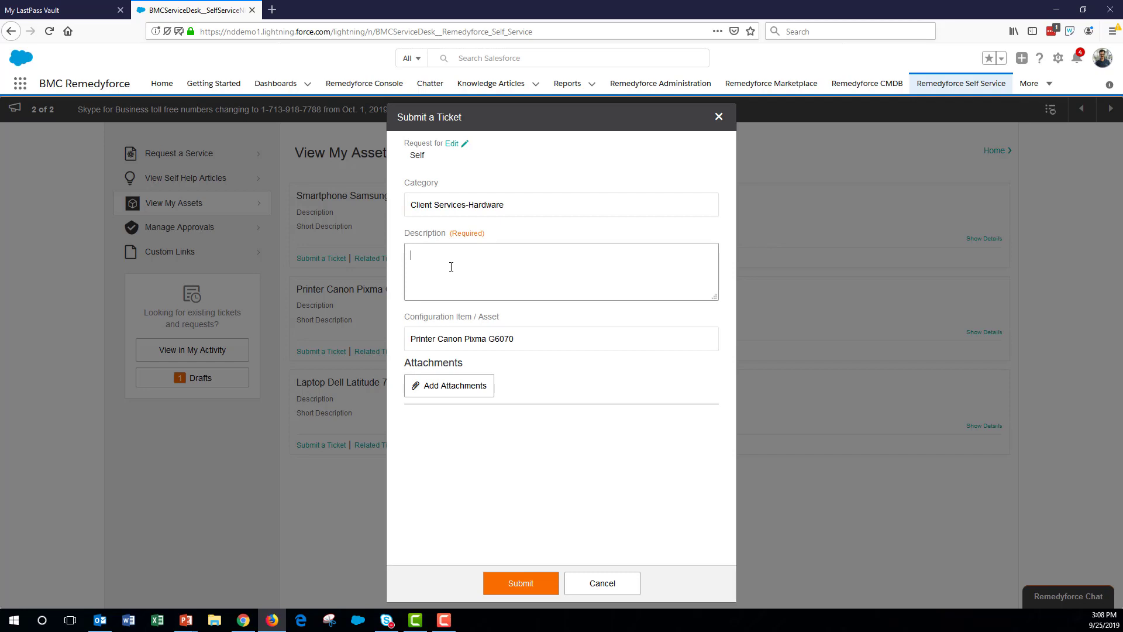
type("I cannot pri")
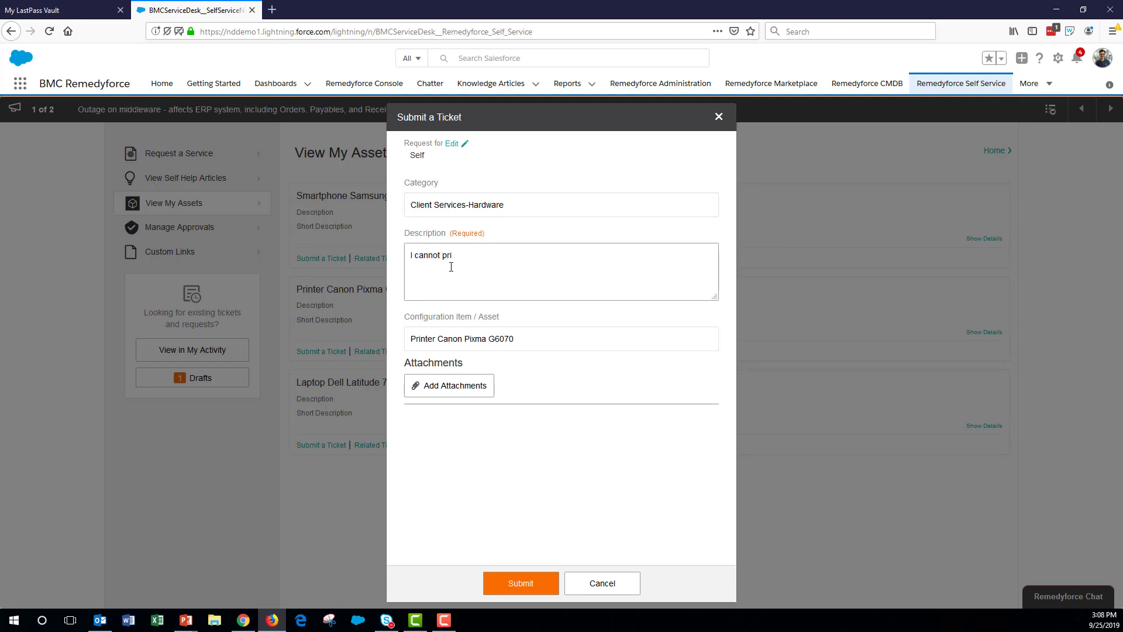
type("nt to my print")
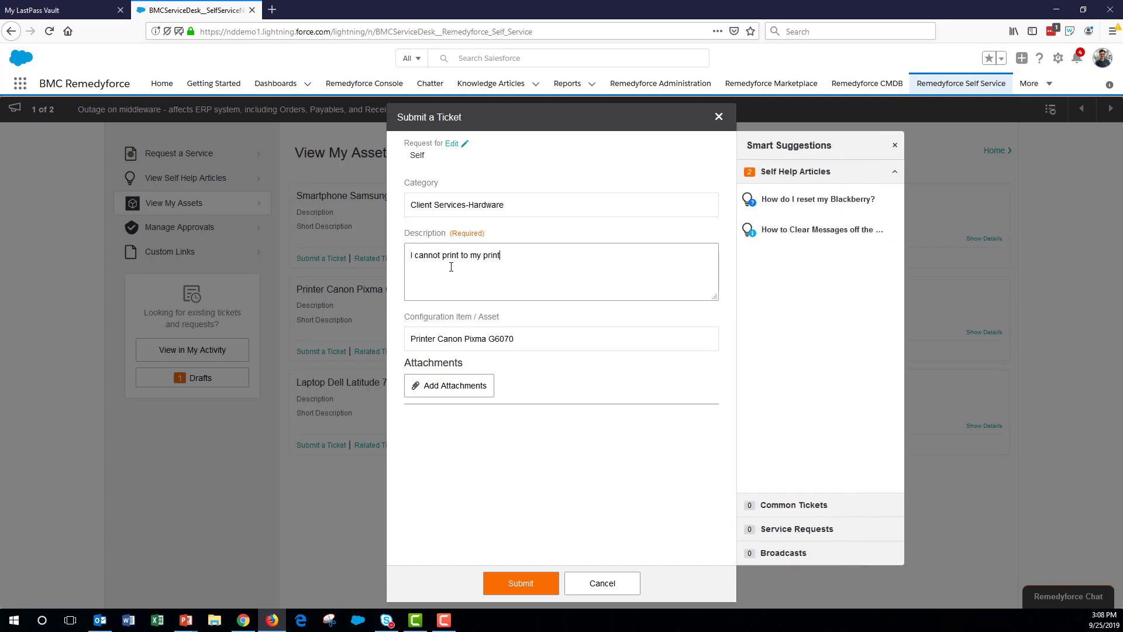
type("er.")
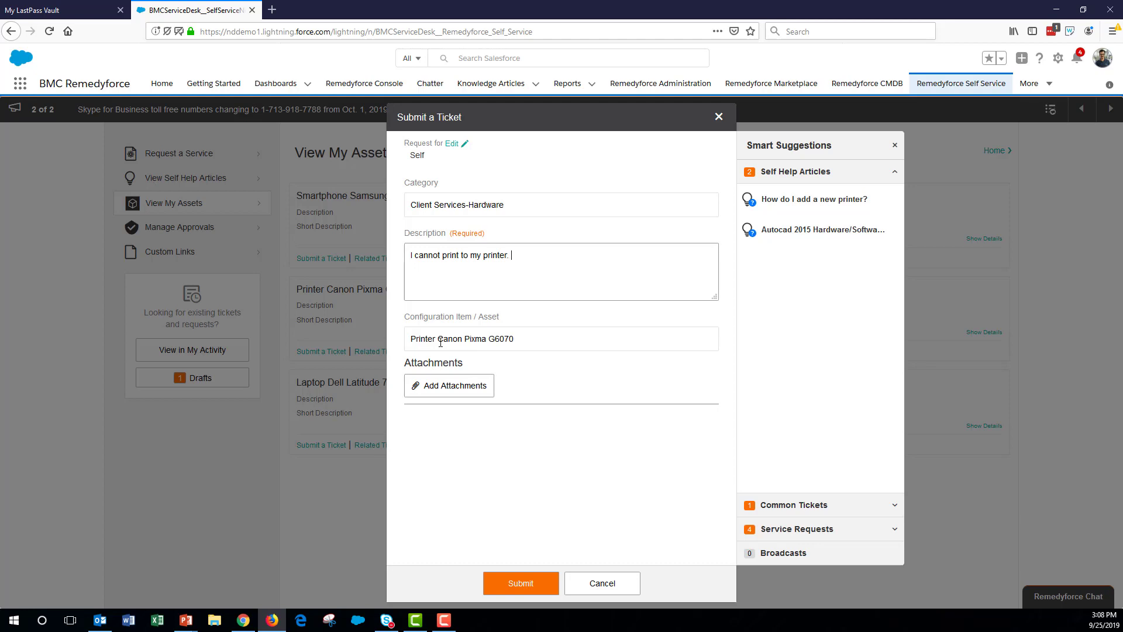
left_click(527, 583)
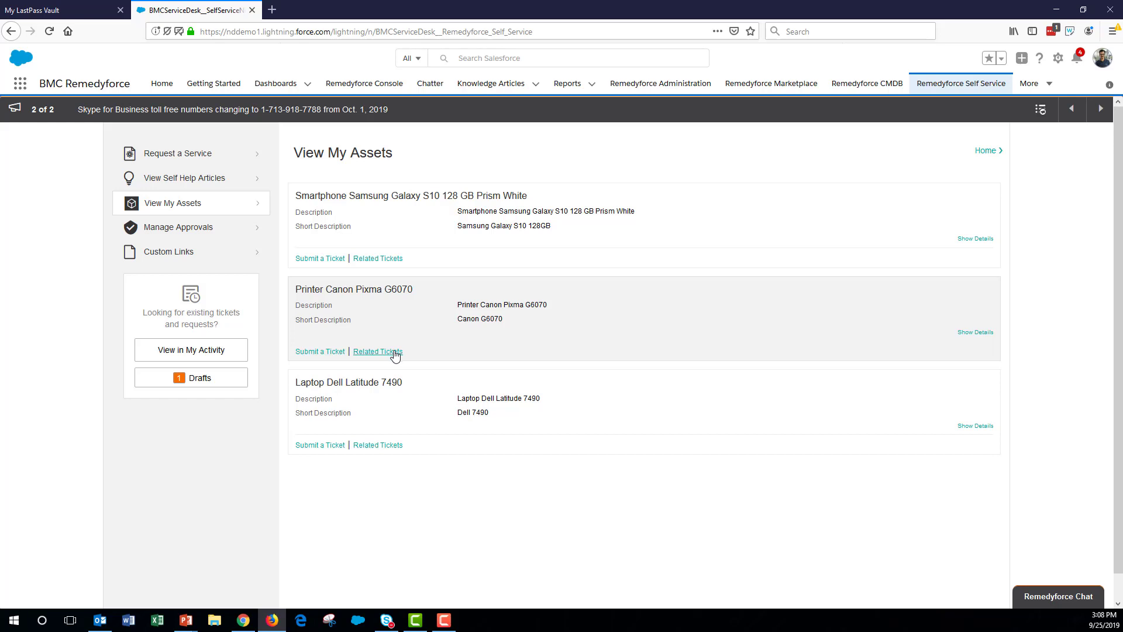
Step: Review the Canon printer's related tickets, including the new one, then return to the home page
left_click(395, 353)
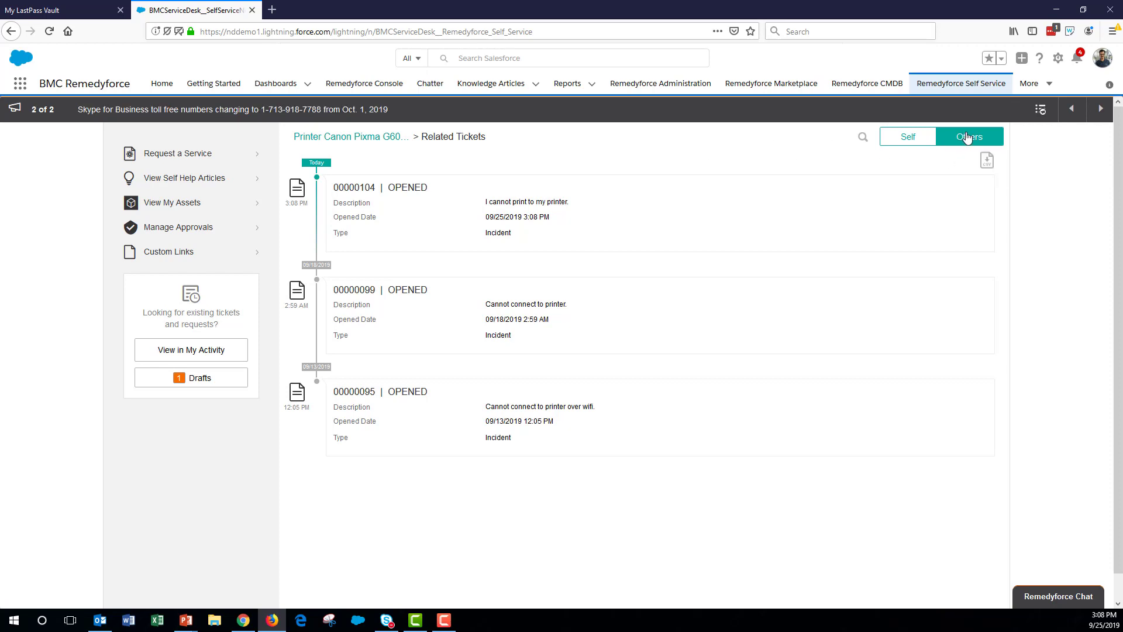
left_click(352, 137)
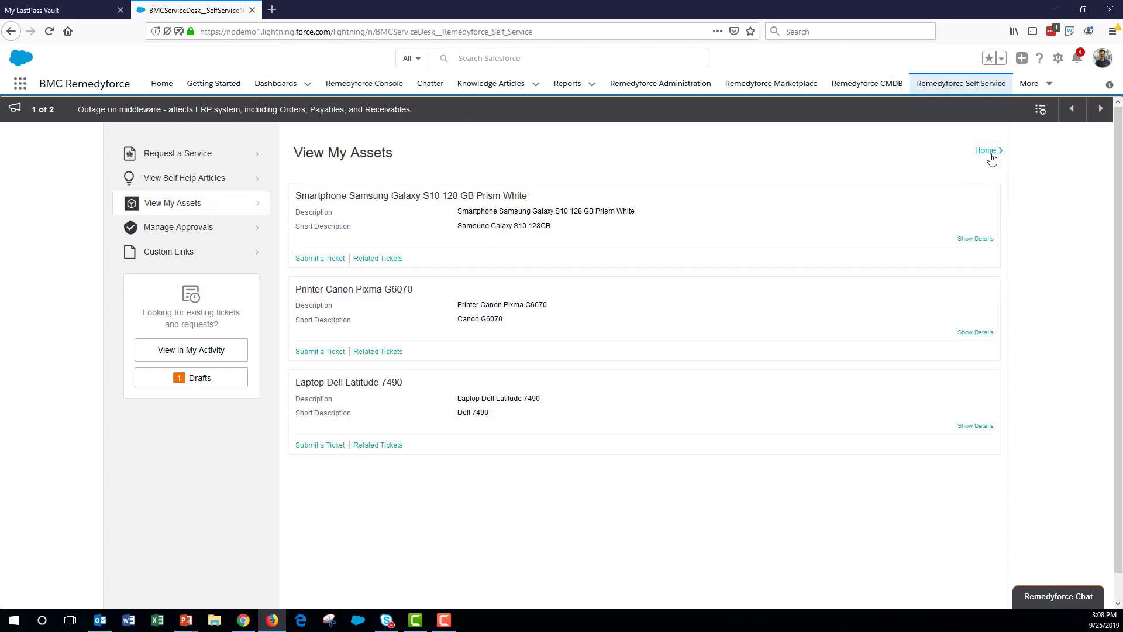
left_click(987, 152)
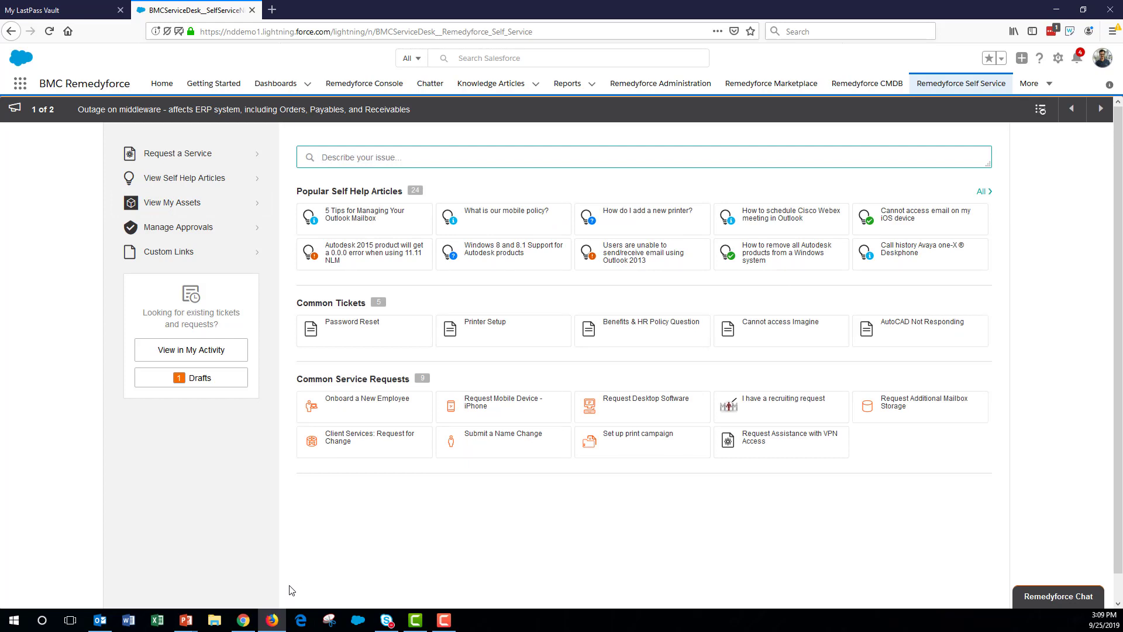
Step: Refresh the console's Incidents list and open the new printer incident 00000104
left_click(243, 620)
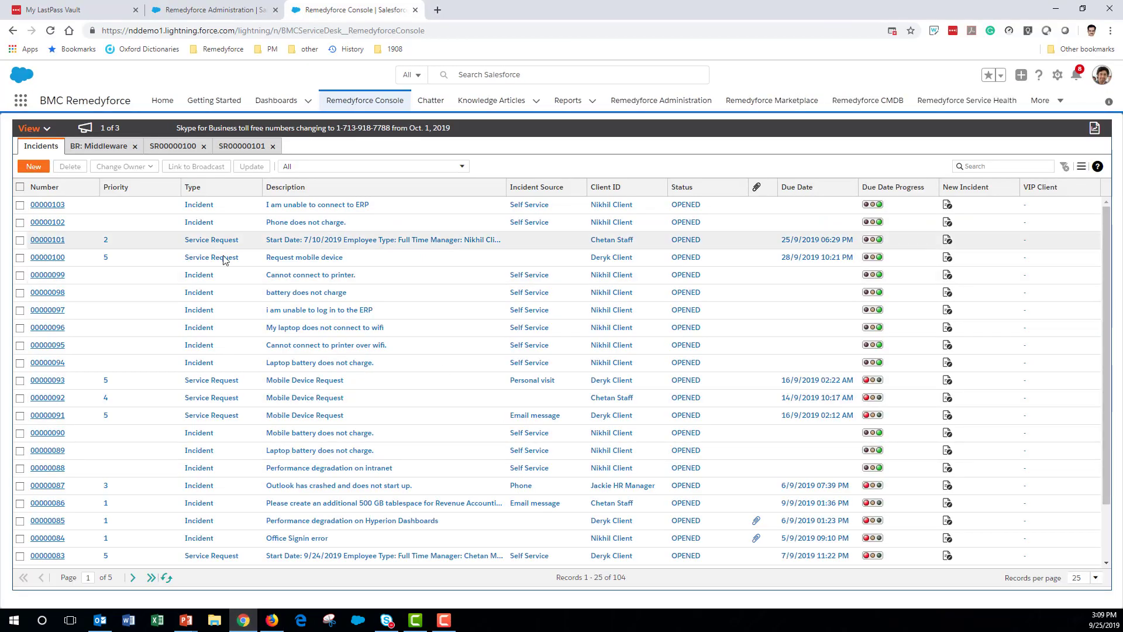
left_click(167, 577)
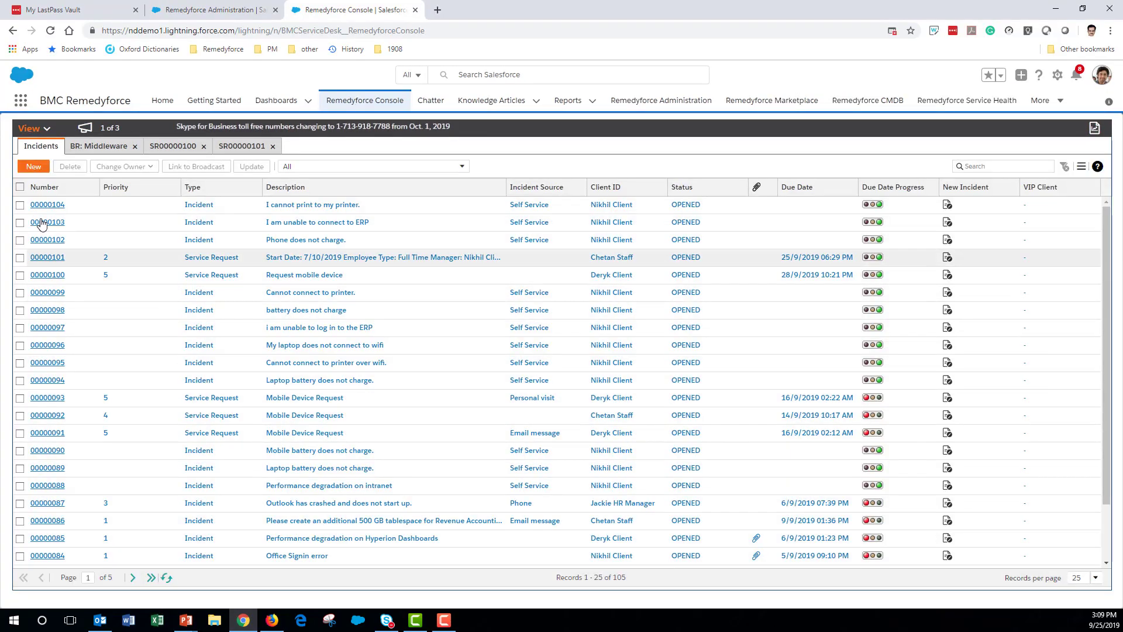
left_click(50, 207)
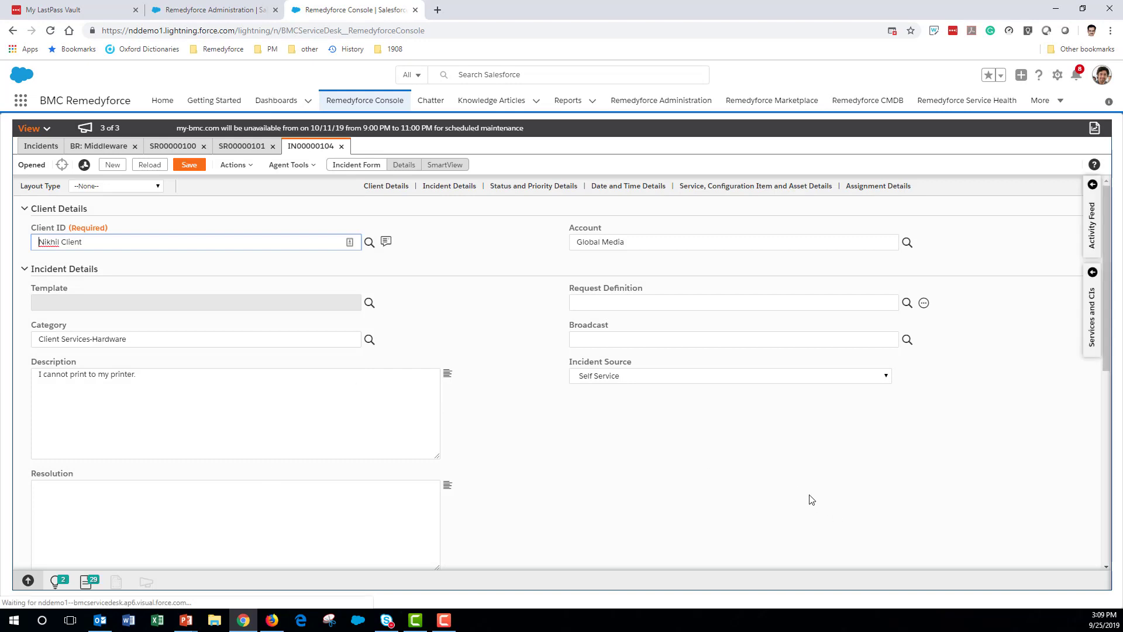
Step: Show IN00000104's Services and CIs panel, with Printer Canon Pixma G6070 as the linked configuration item
left_click(1097, 307)
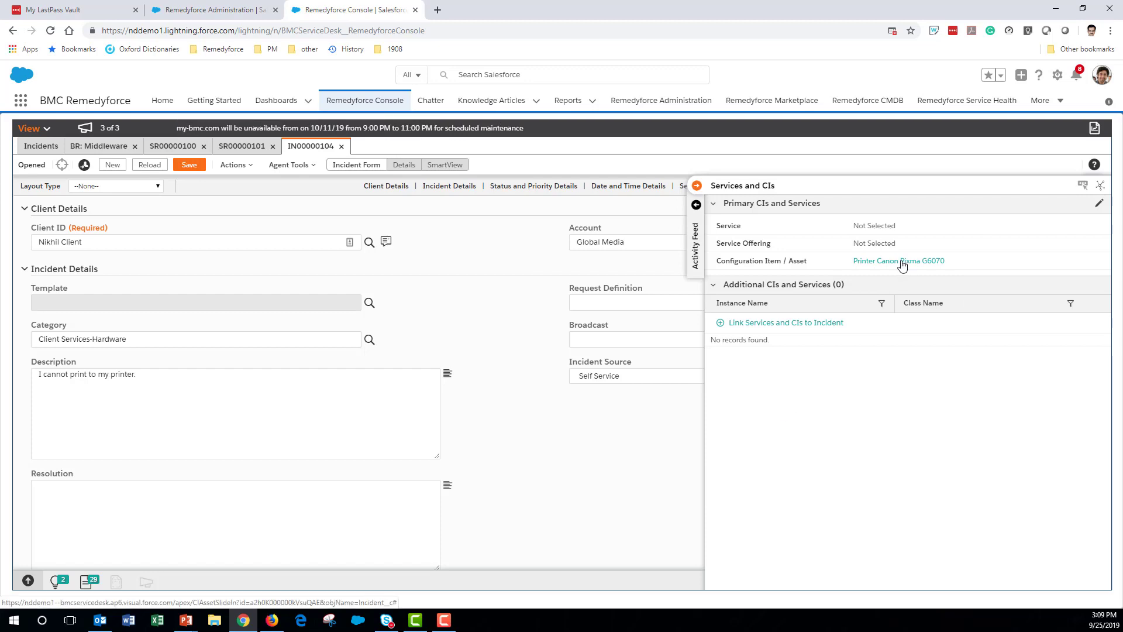
mouse_move(903, 265)
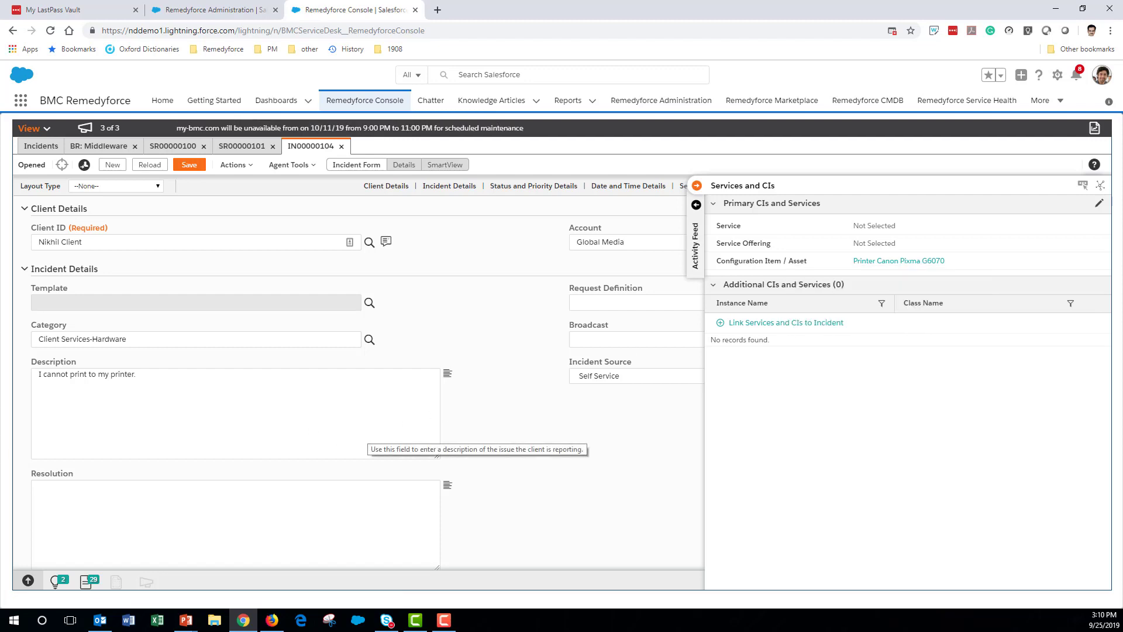
Step: Bring the Firefox Self Service home page back to the front
key("F10")
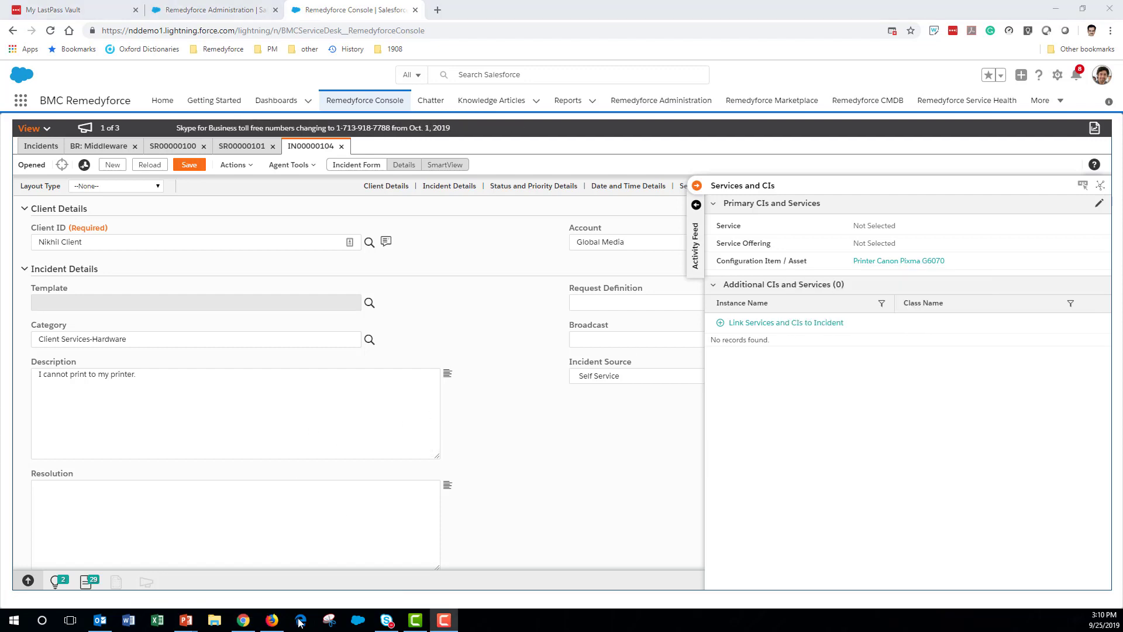
left_click(272, 621)
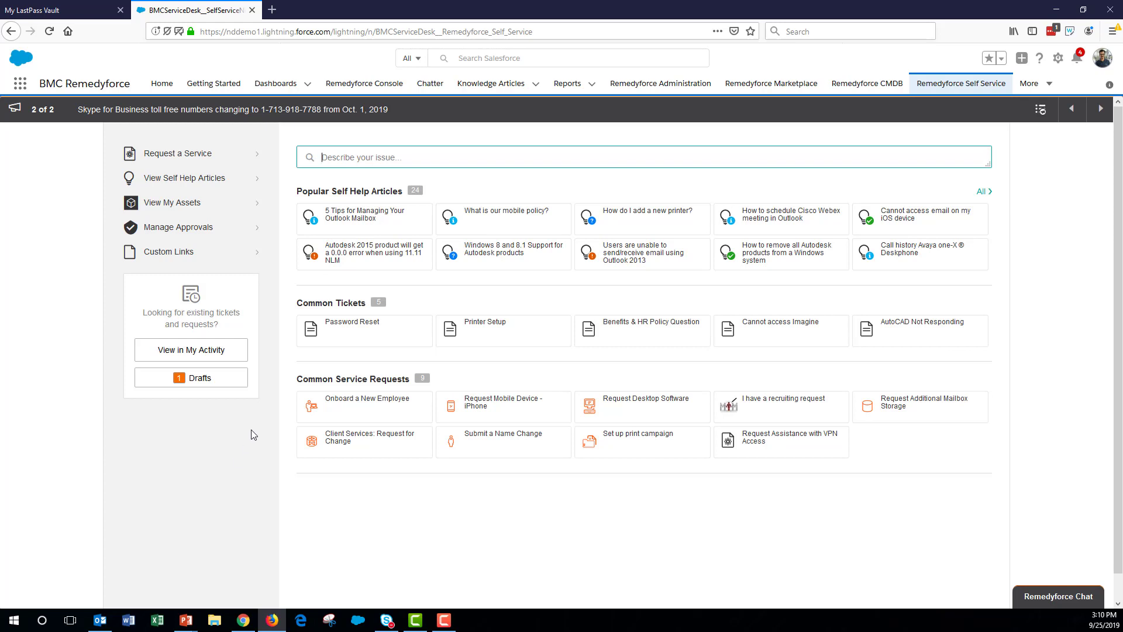
Step: Open Manage Approvals to list pending service requests 00000101 and 00000100
left_click(199, 234)
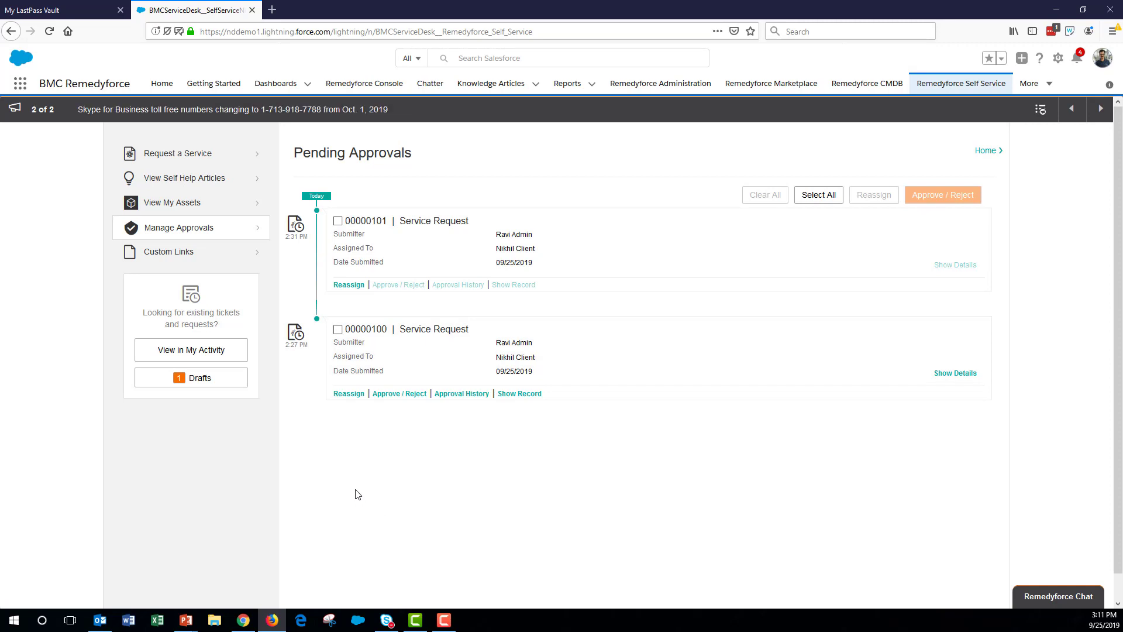
Step: Open service request 00000100, expand its full Details, then close it
left_click(520, 394)
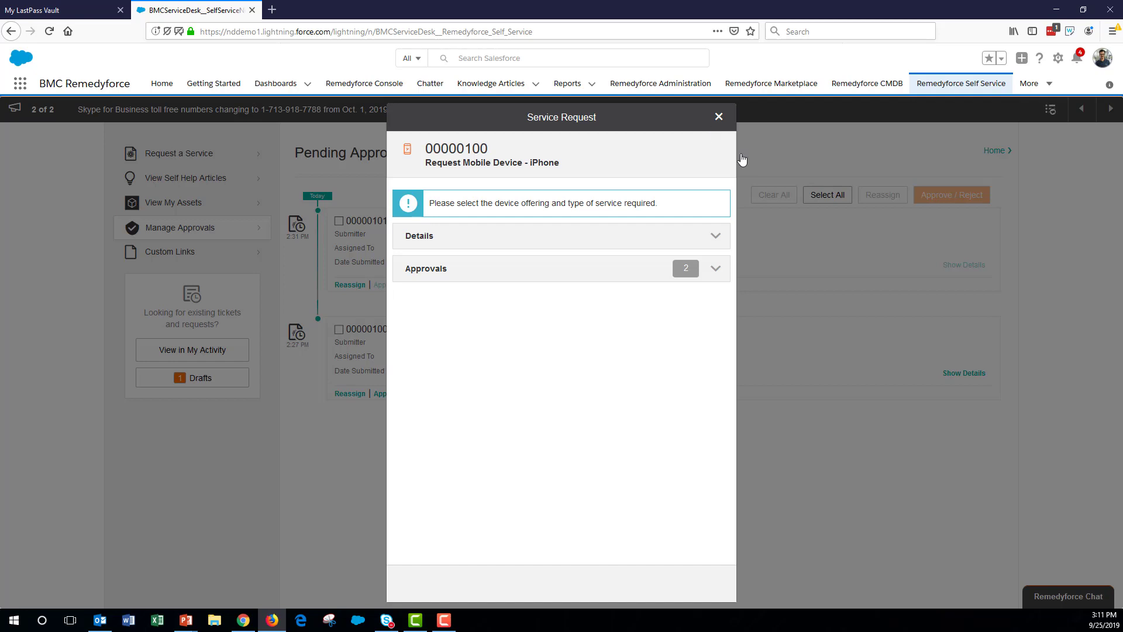
left_click(708, 236)
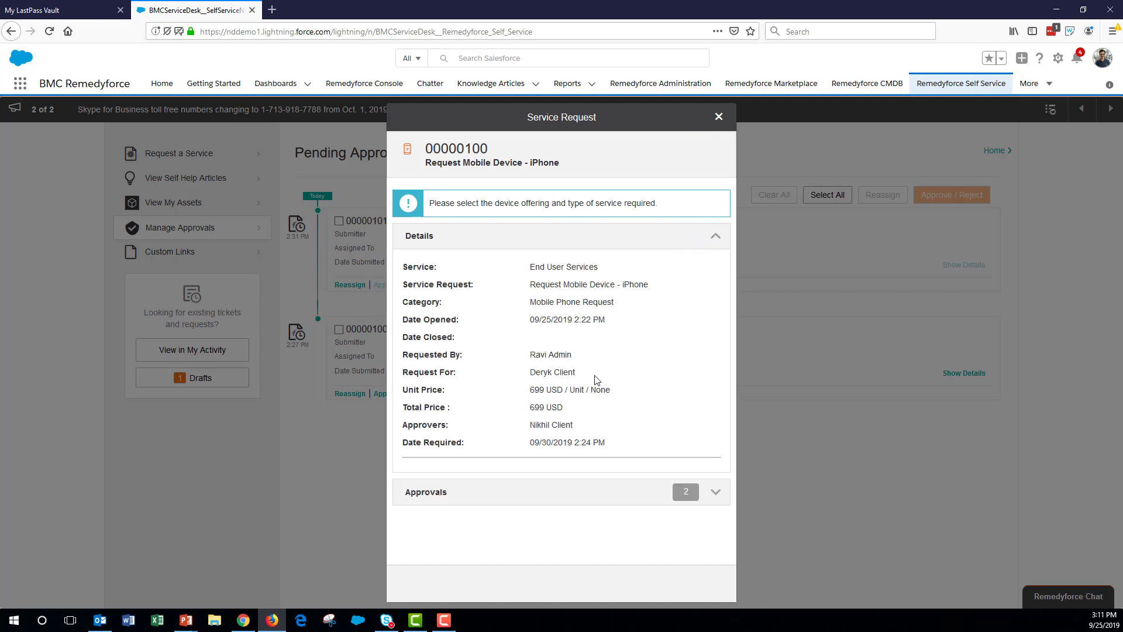
left_click(718, 118)
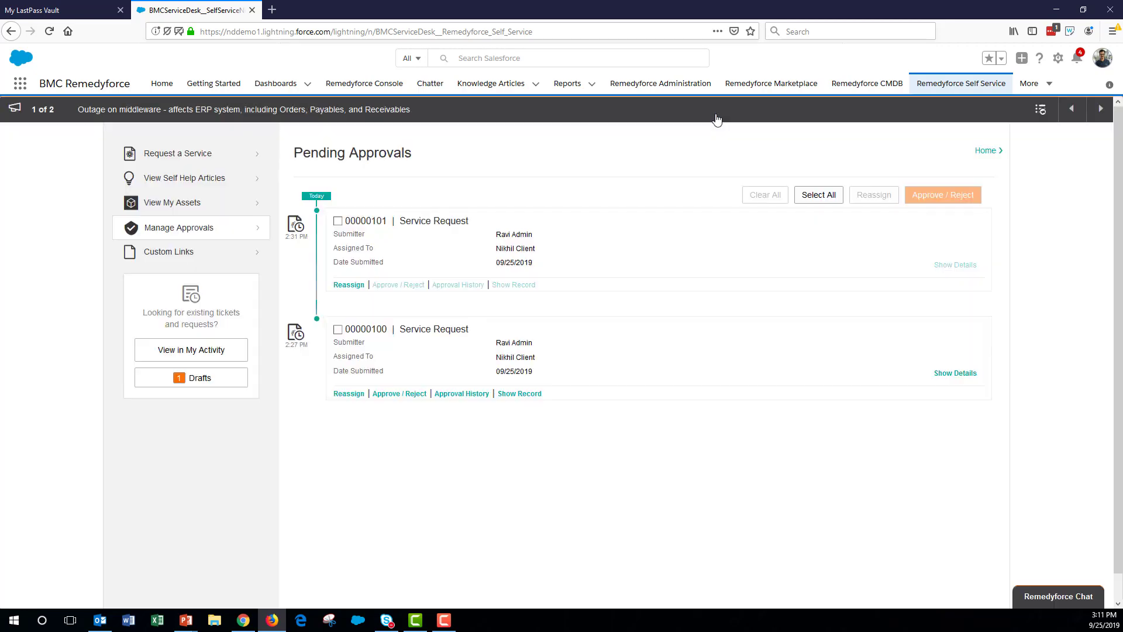
Step: View the approval history of request 00000100, then close it
left_click(465, 394)
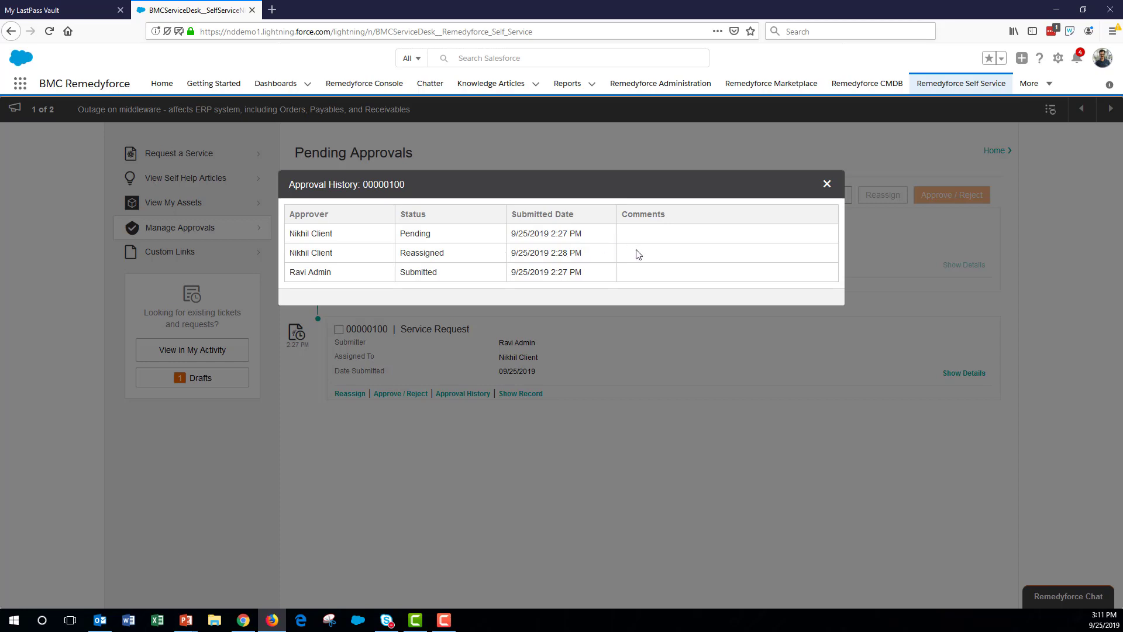
left_click(826, 184)
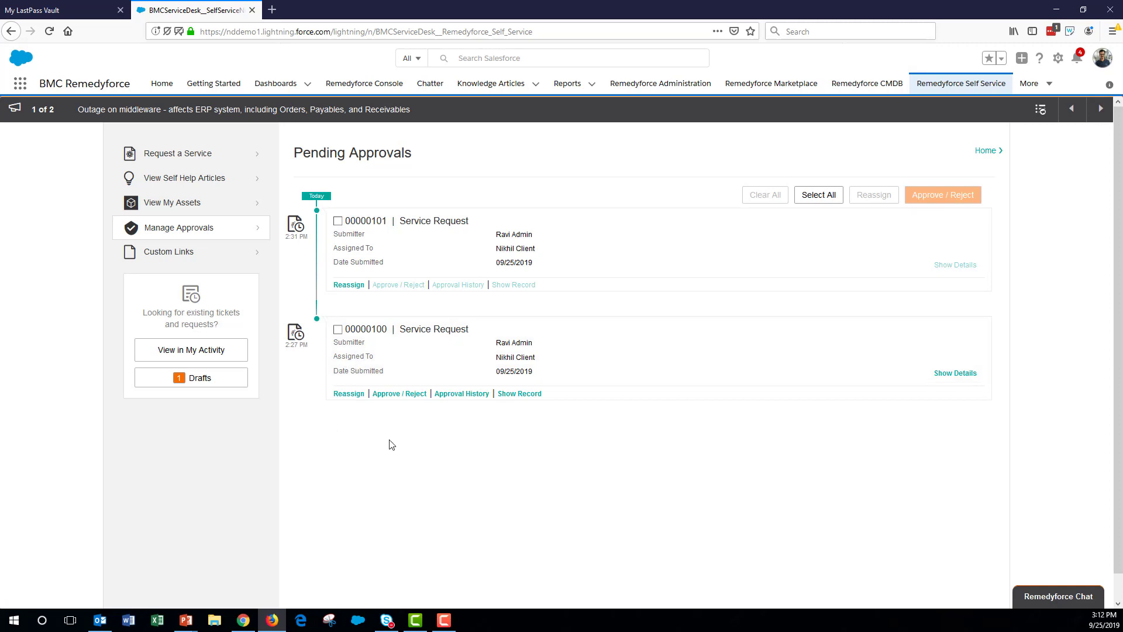
left_click(986, 151)
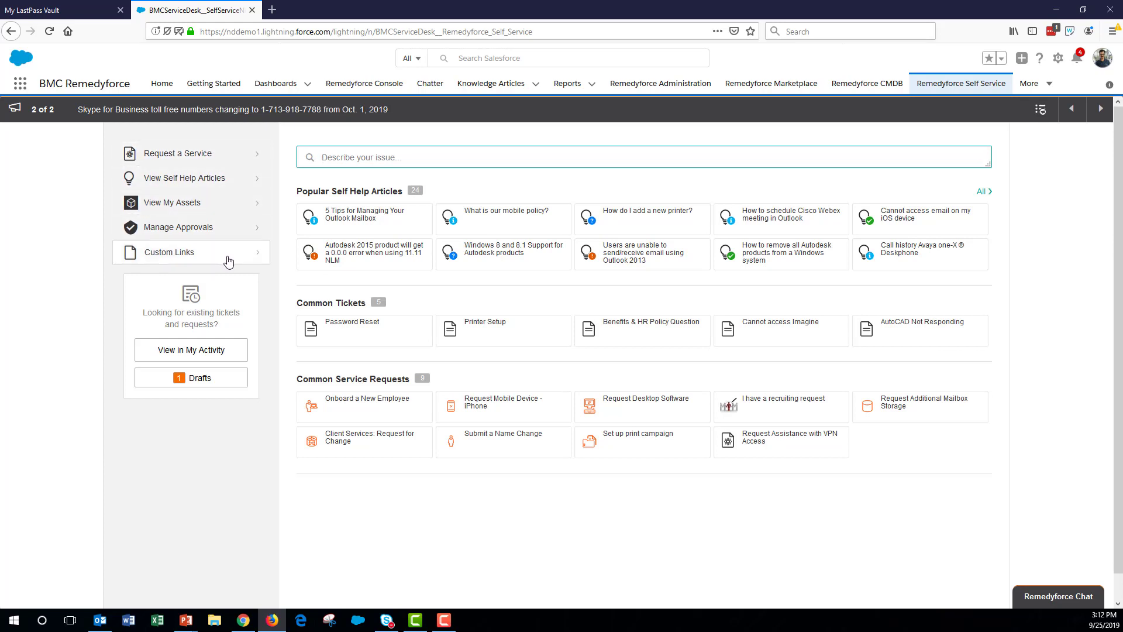
Step: In the Remedyforce Administration tab, go to Configure Self Service > Tile Visibility and Order
left_click(243, 619)
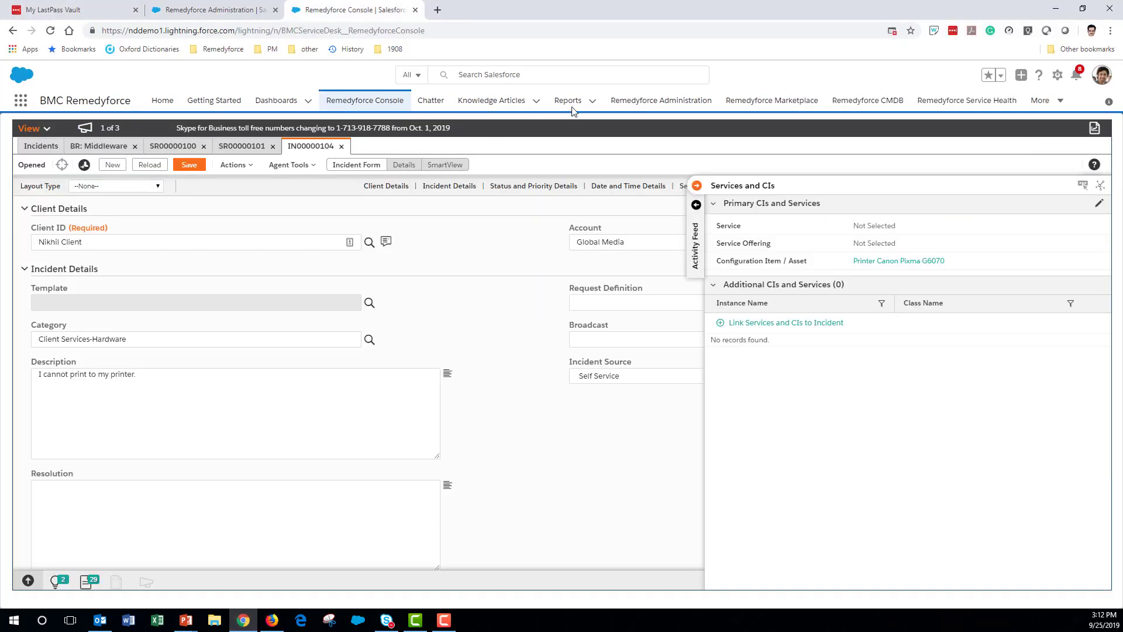
left_click(697, 102)
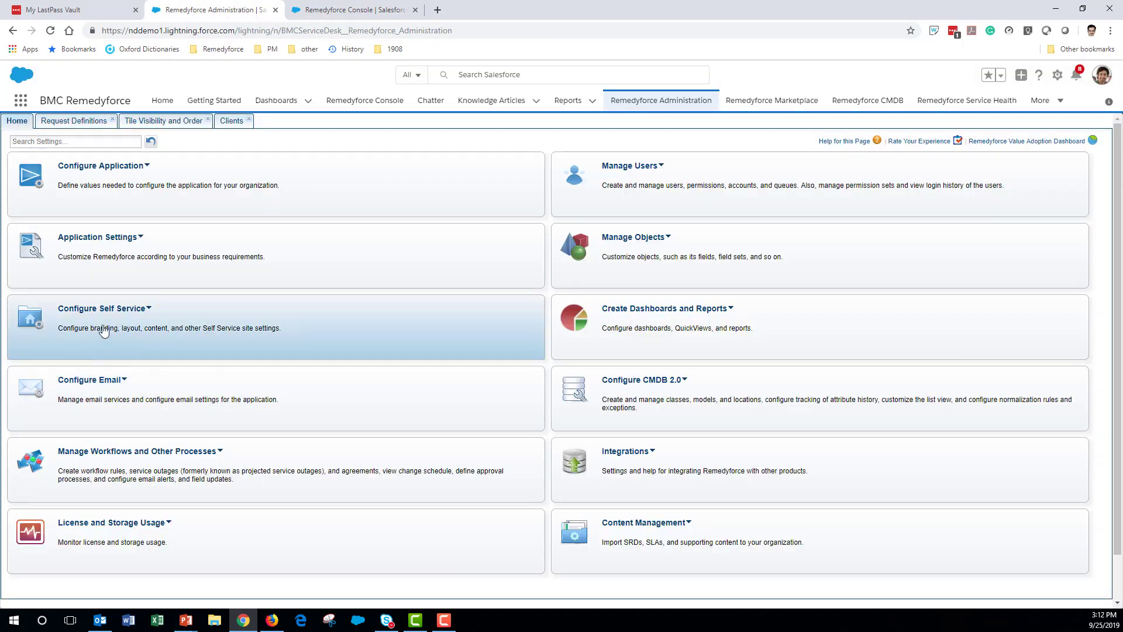
left_click(121, 310)
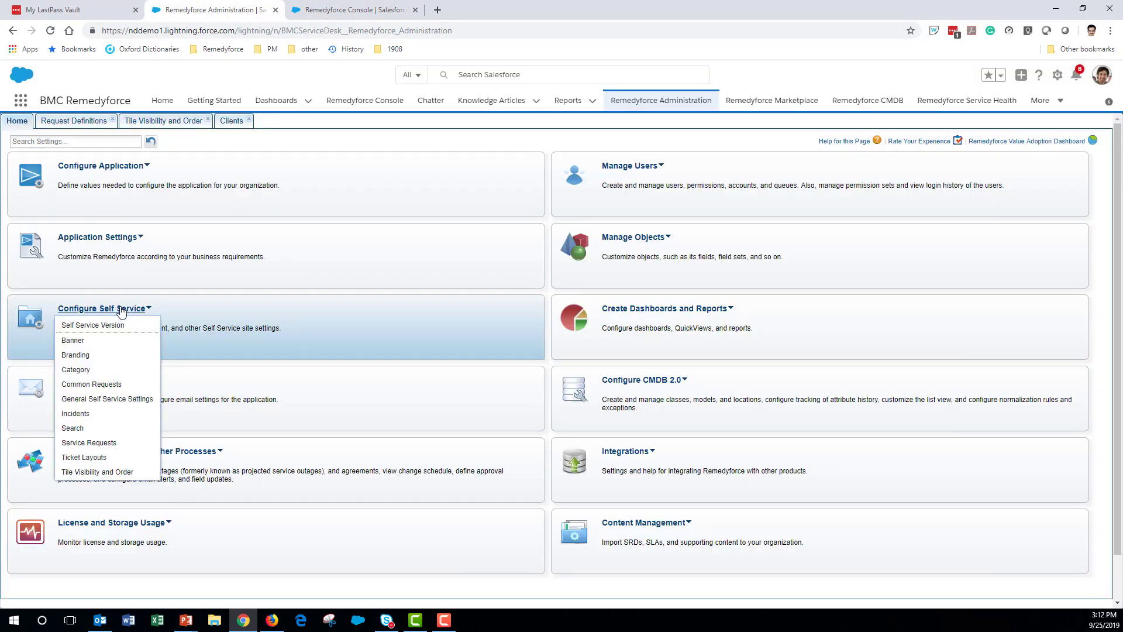
left_click(111, 472)
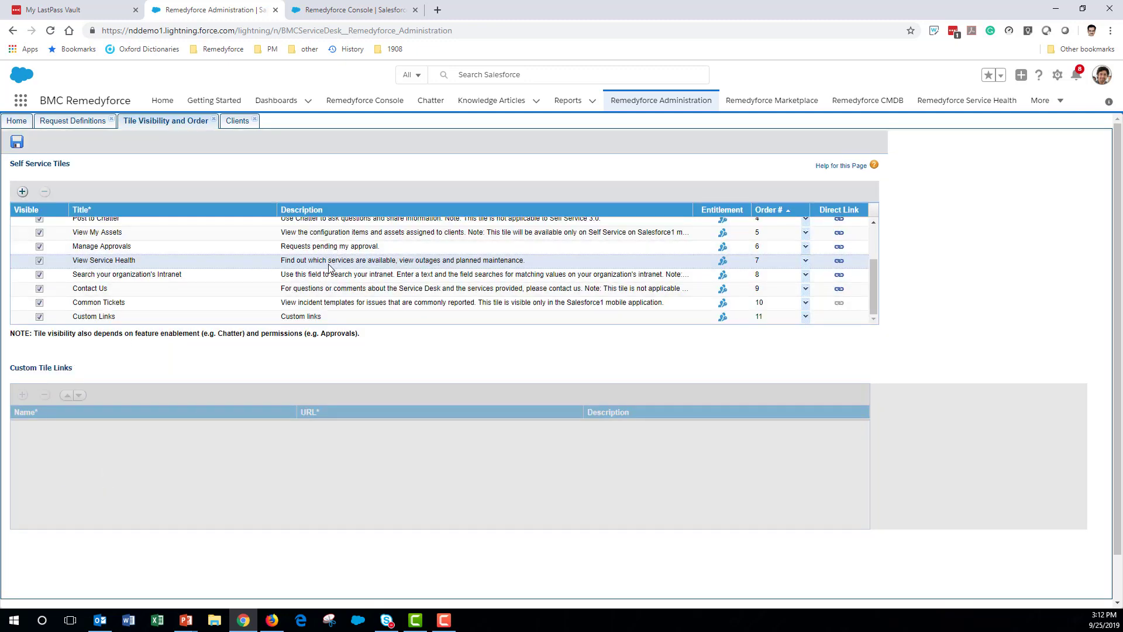
Step: Add Service Health Power Users to the View Service Health tile's entitlements and save
left_click(723, 261)
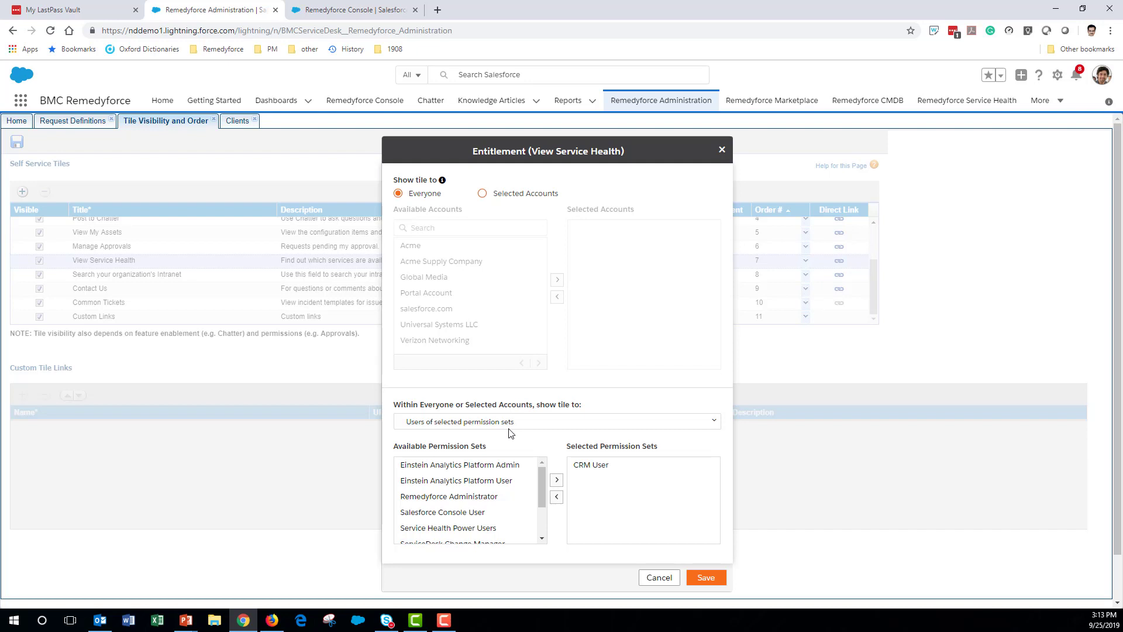
left_click(433, 528)
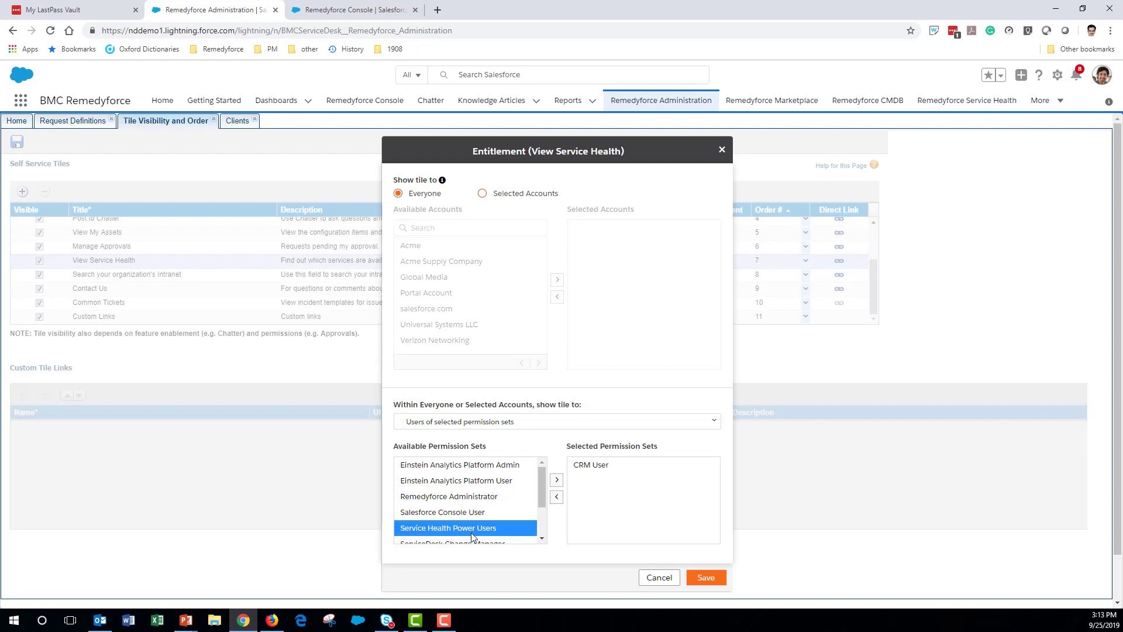
left_click(557, 480)
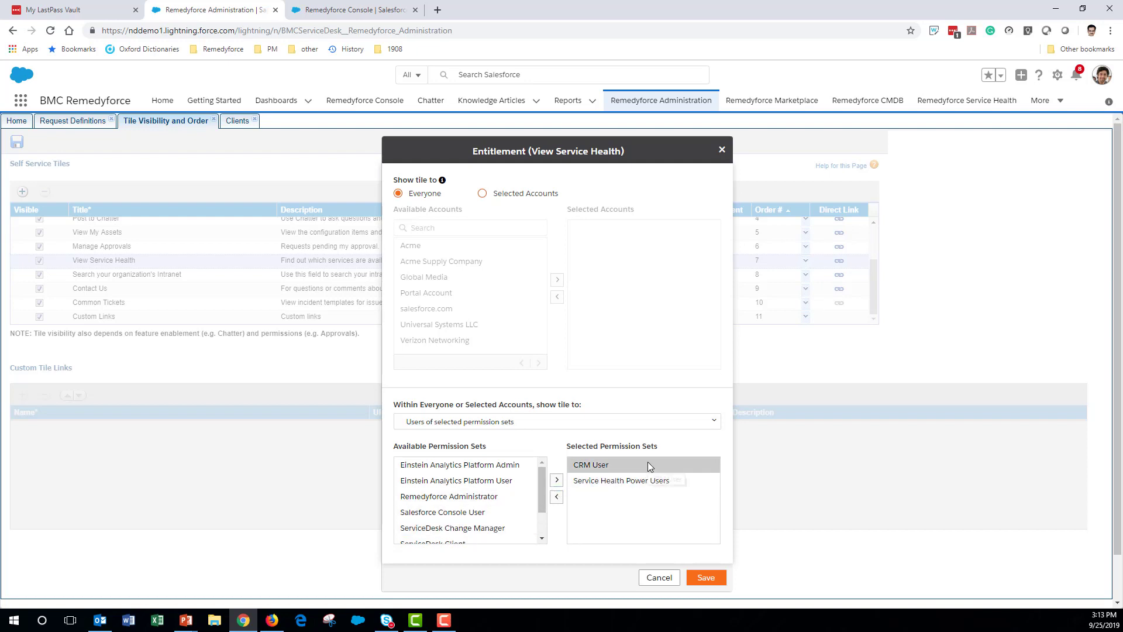
left_click(707, 577)
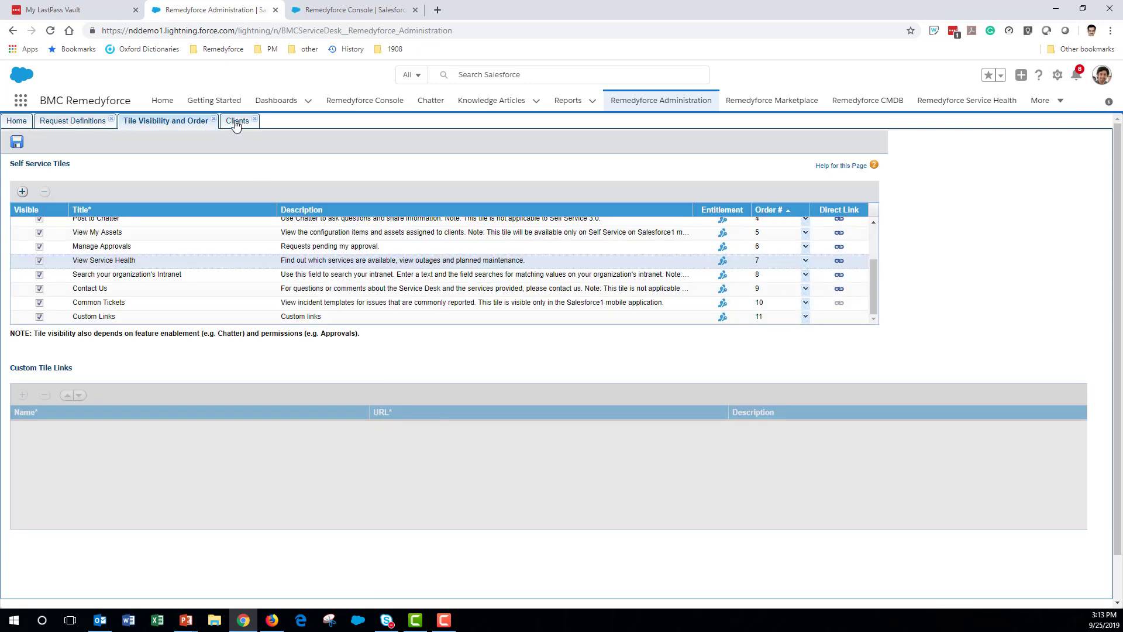
Step: Assign the Service Health Power Users permission set to the client record
left_click(236, 123)
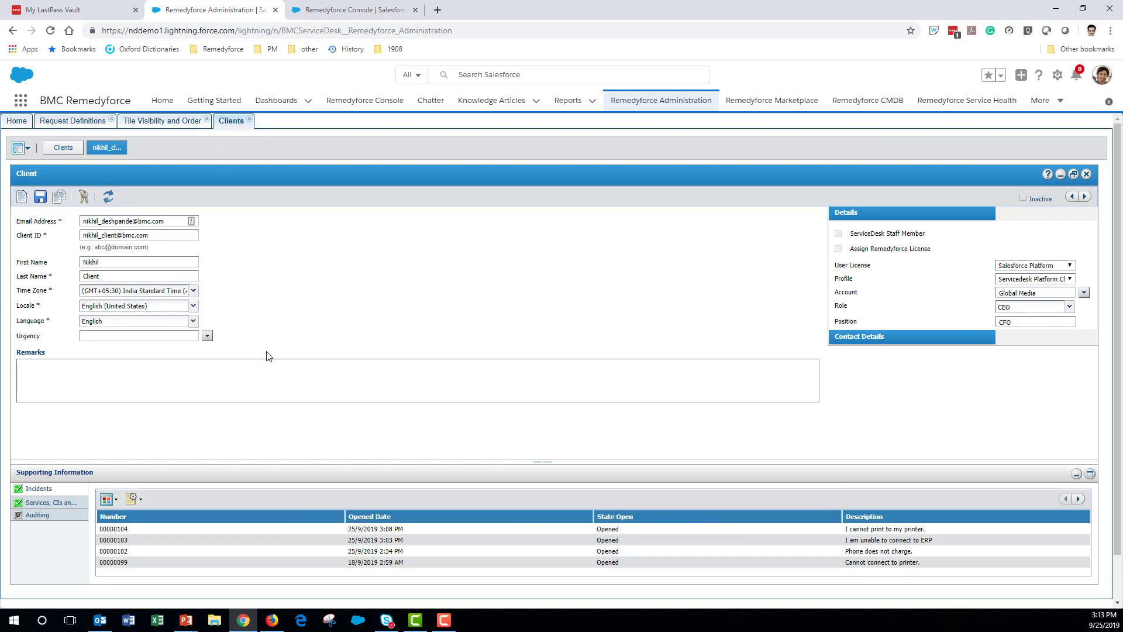
left_click(84, 201)
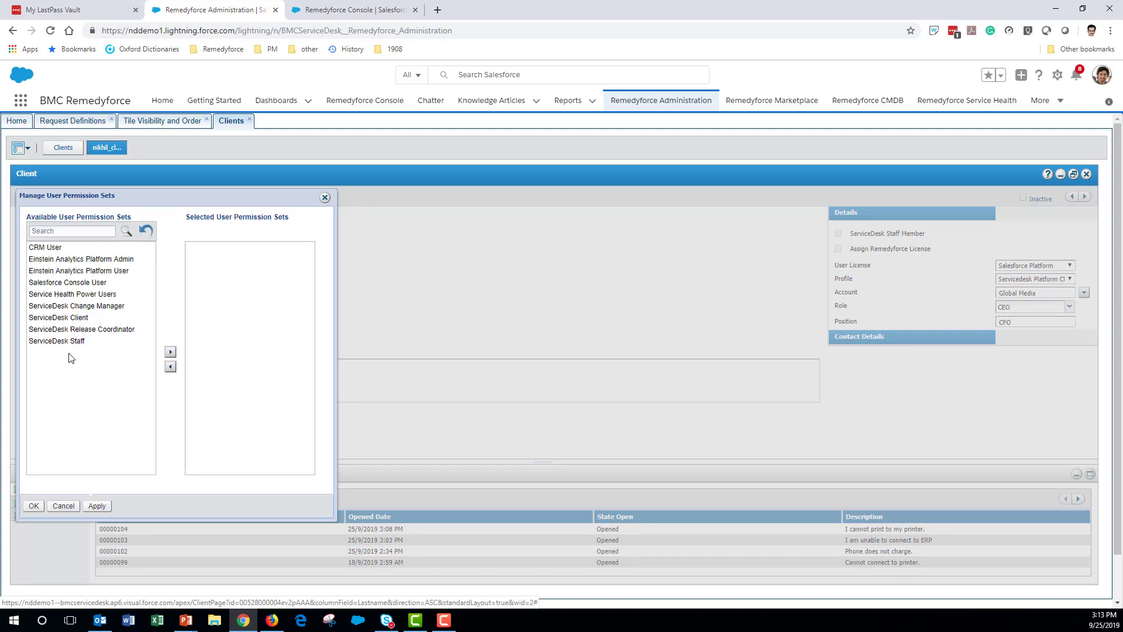
left_click(97, 294)
left_click(169, 351)
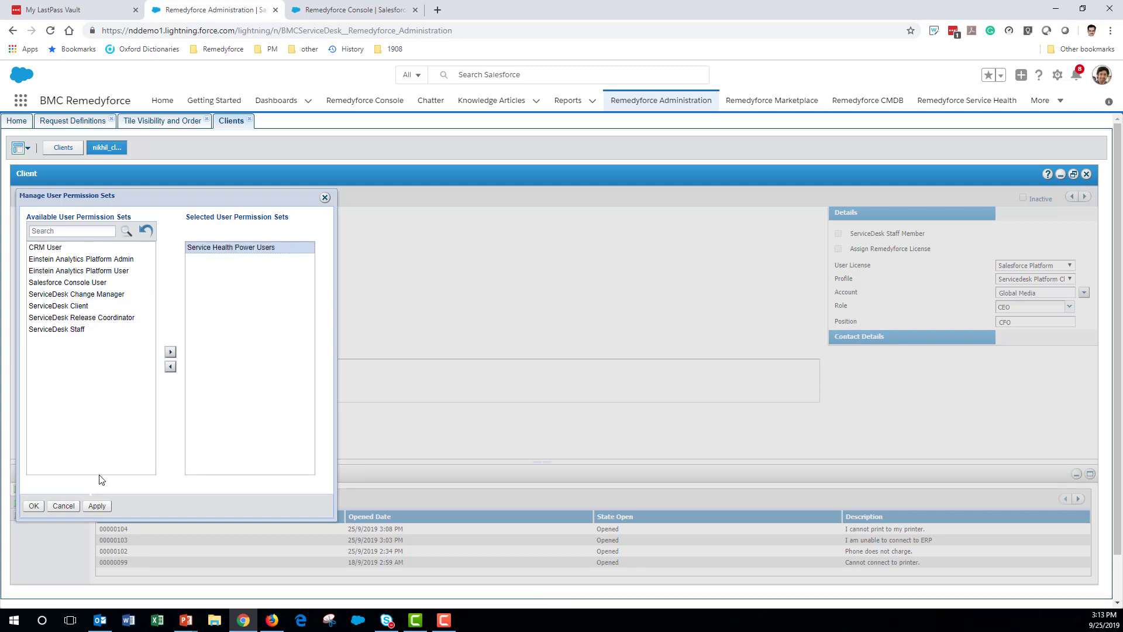
left_click(32, 507)
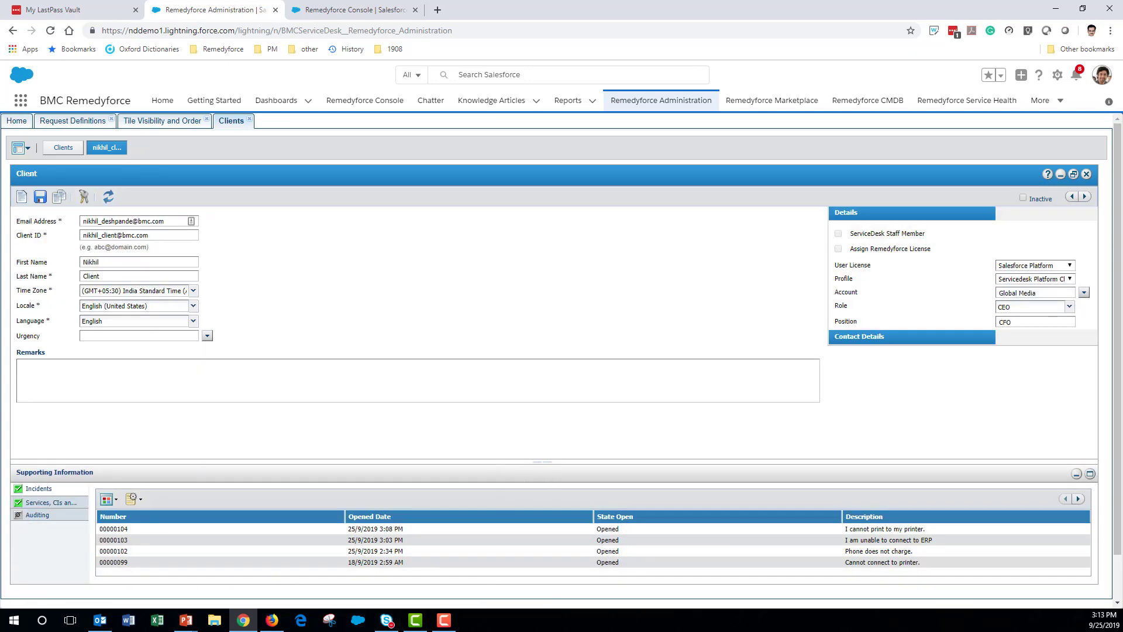
key("F10")
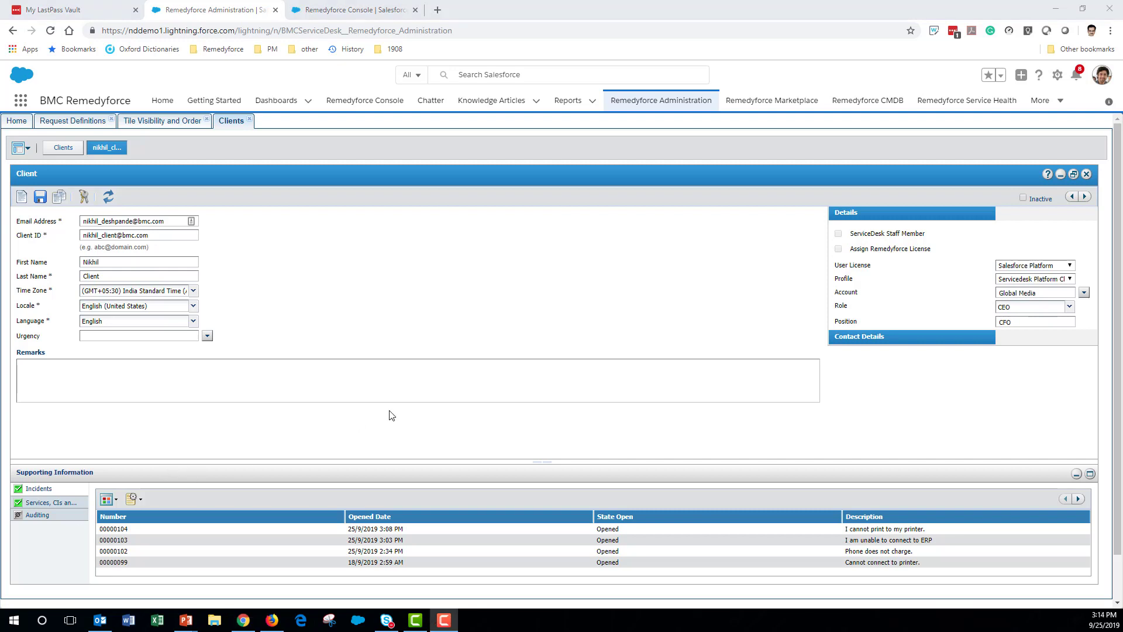
Step: Reload Self Service, open View Service Health, check the ADP service, and return home
left_click(272, 621)
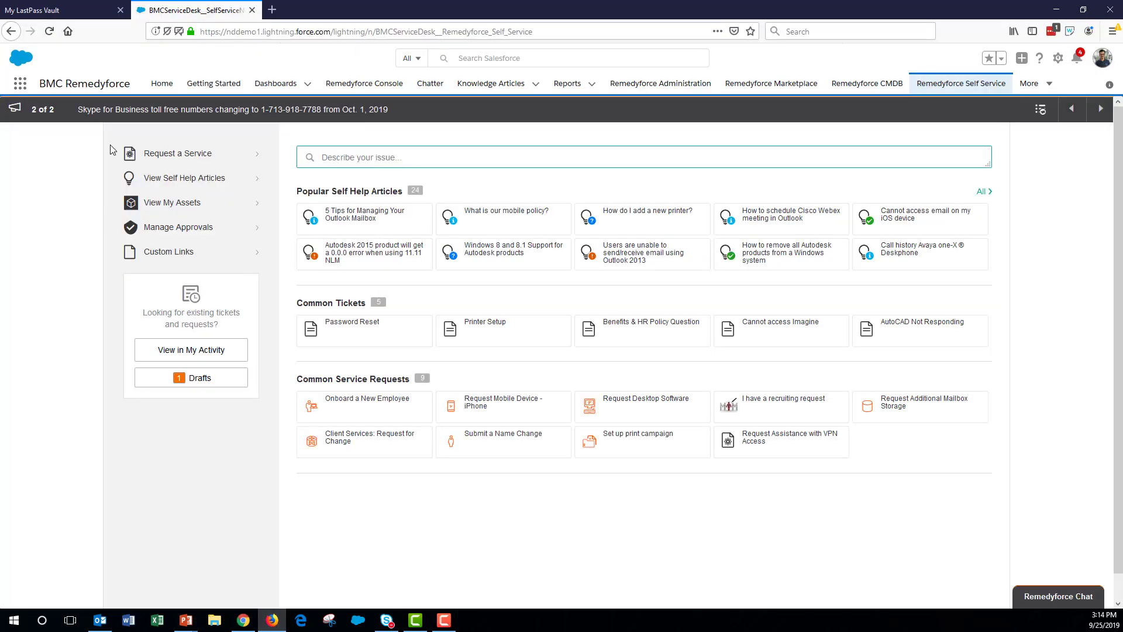
left_click(49, 31)
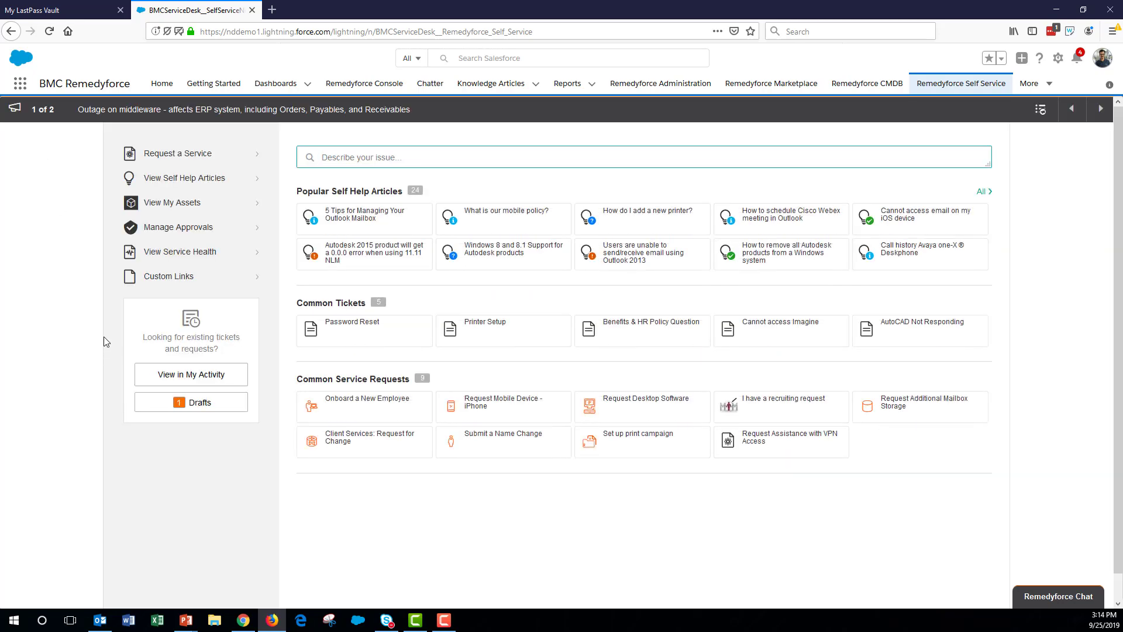
left_click(201, 253)
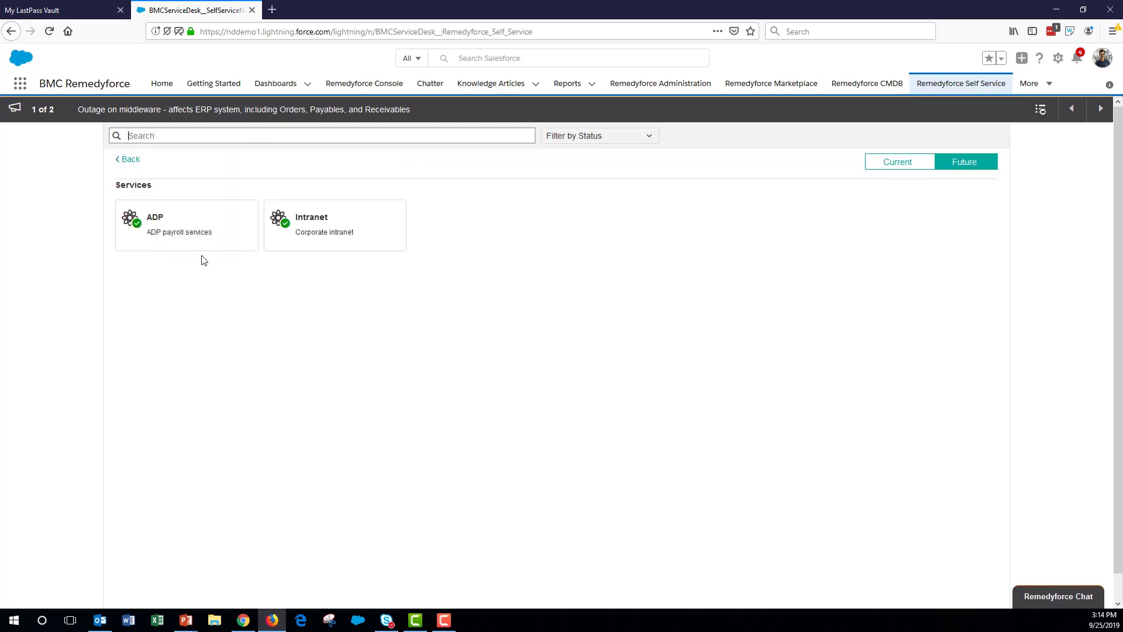
left_click(200, 230)
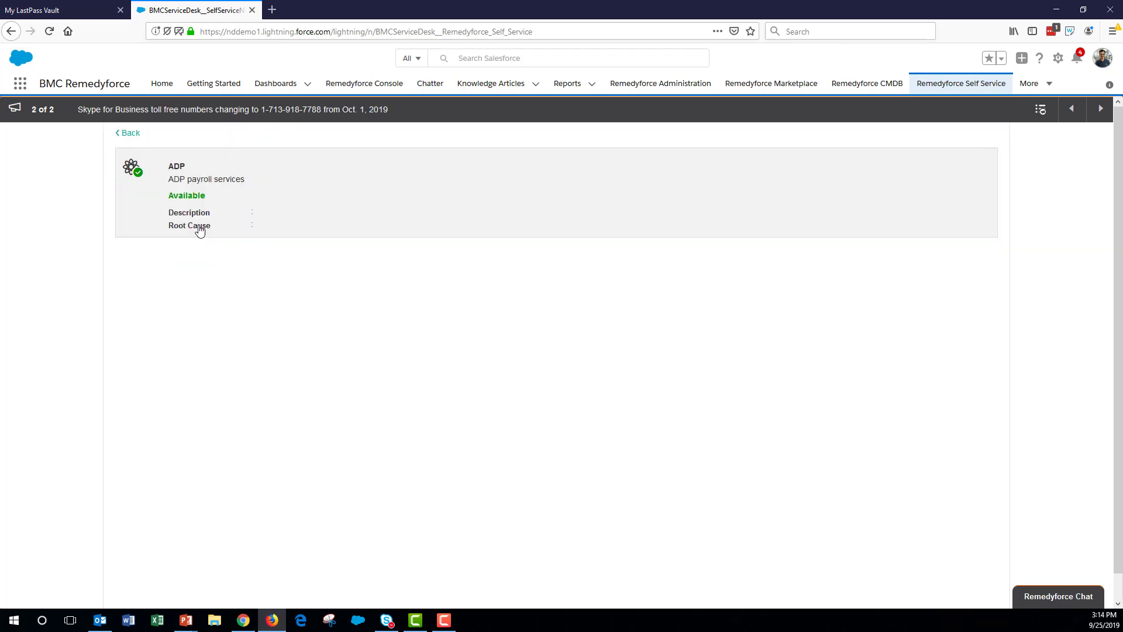
left_click(132, 134)
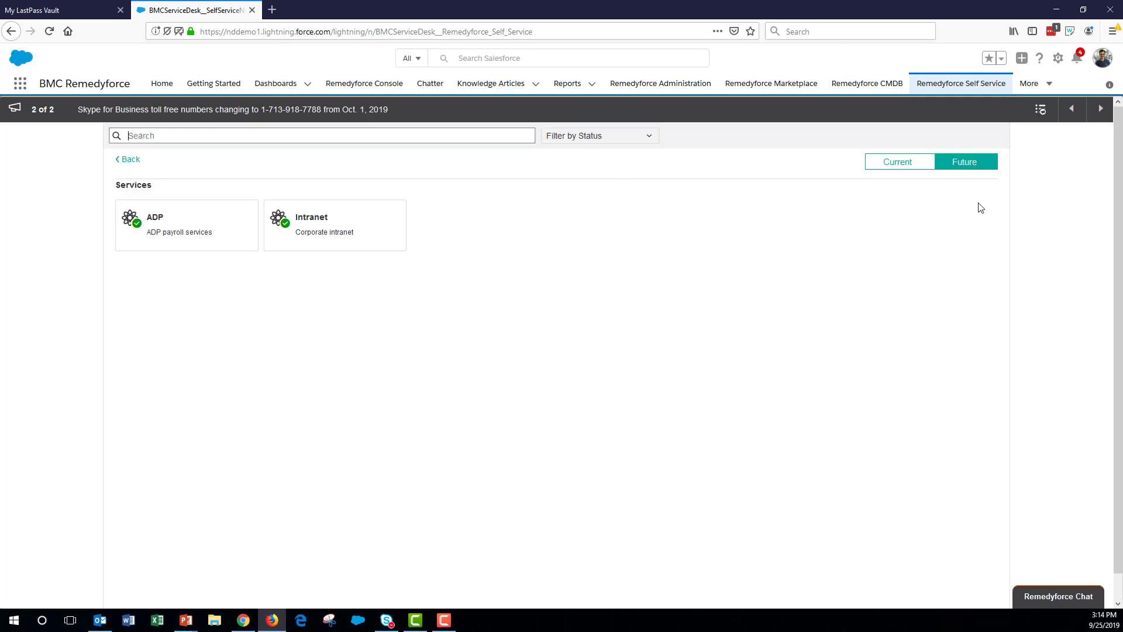
left_click(127, 160)
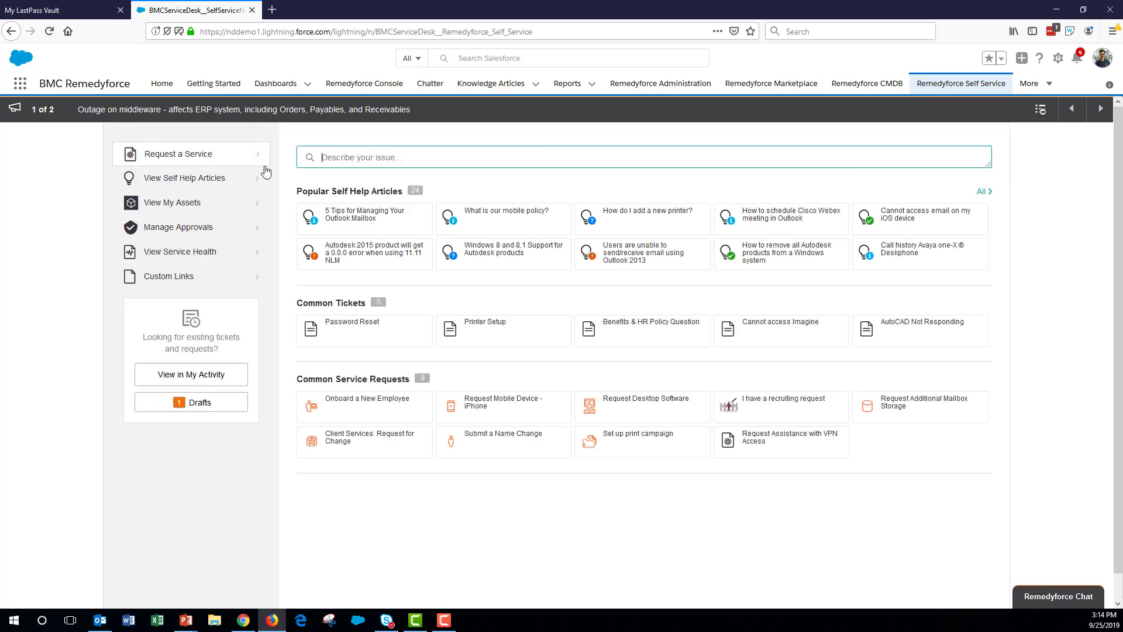
Step: Launch Salesforce Chatter from the Self Service Custom Links menu
left_click(157, 283)
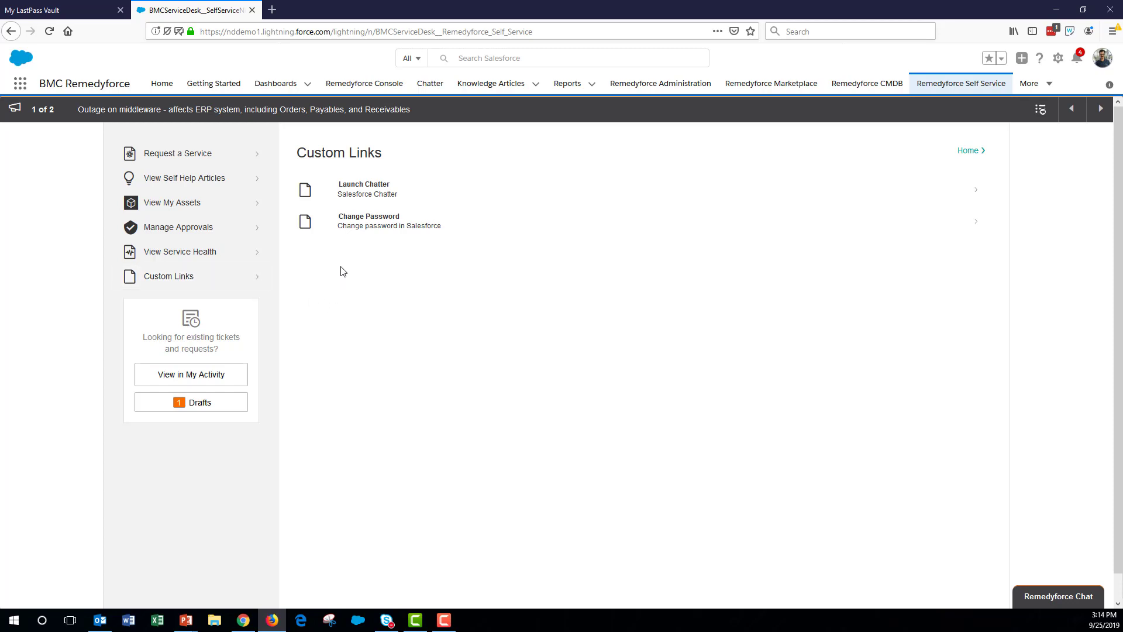
left_click(400, 194)
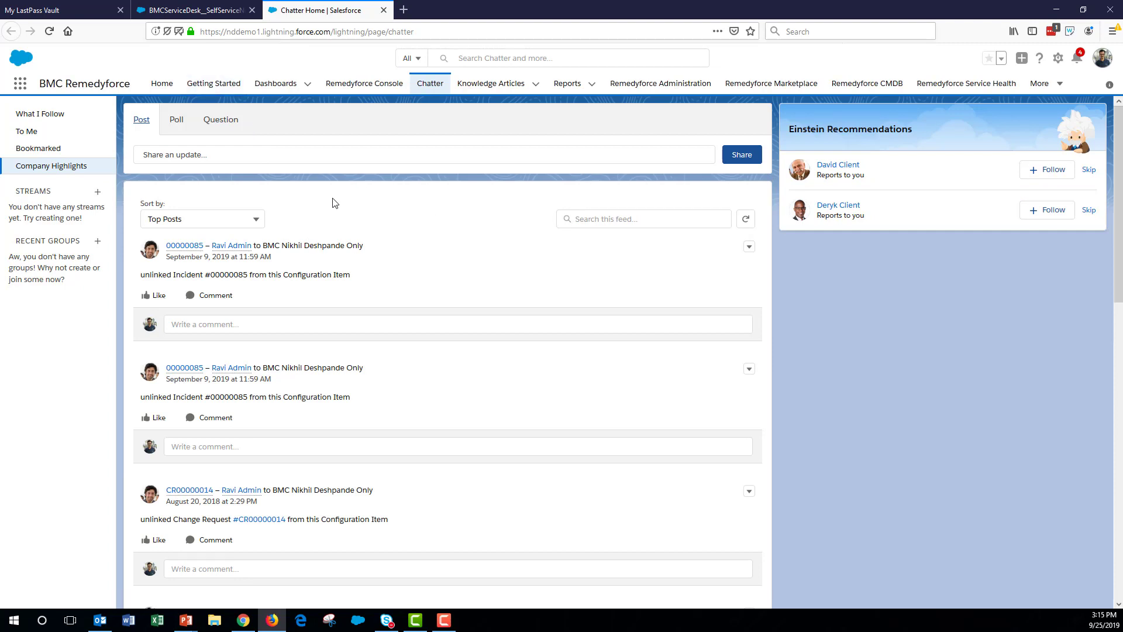
Step: Go back to the BMCServiceDesk tab to open the Change My Password page
left_click(217, 12)
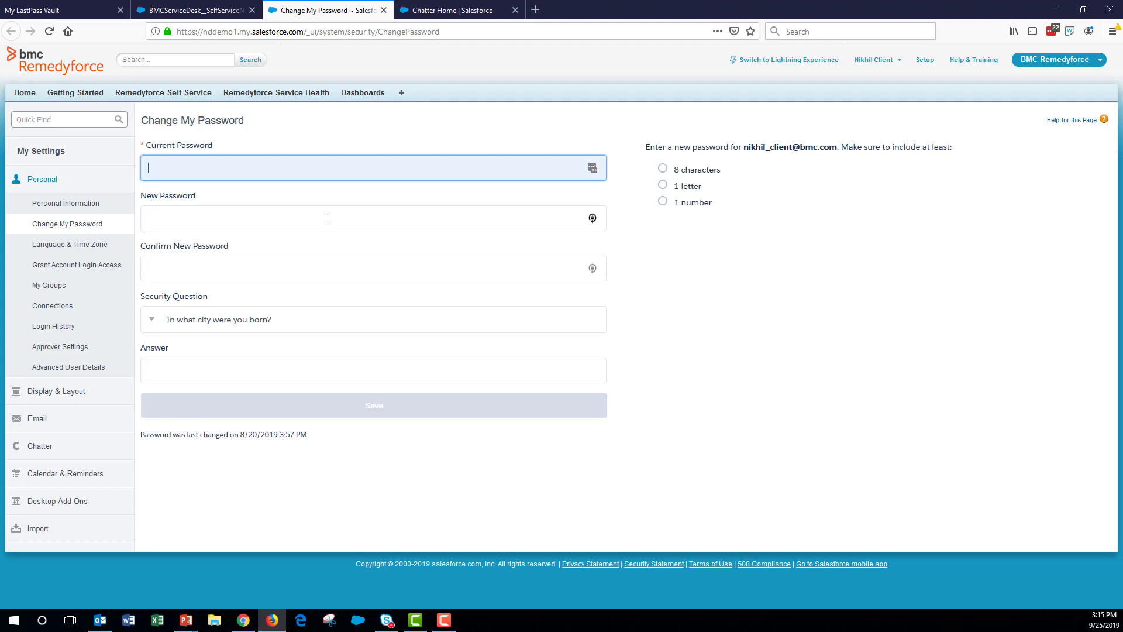
Step: Leave the Change My Password page and return to the BMCServiceDesk tab
left_click(190, 10)
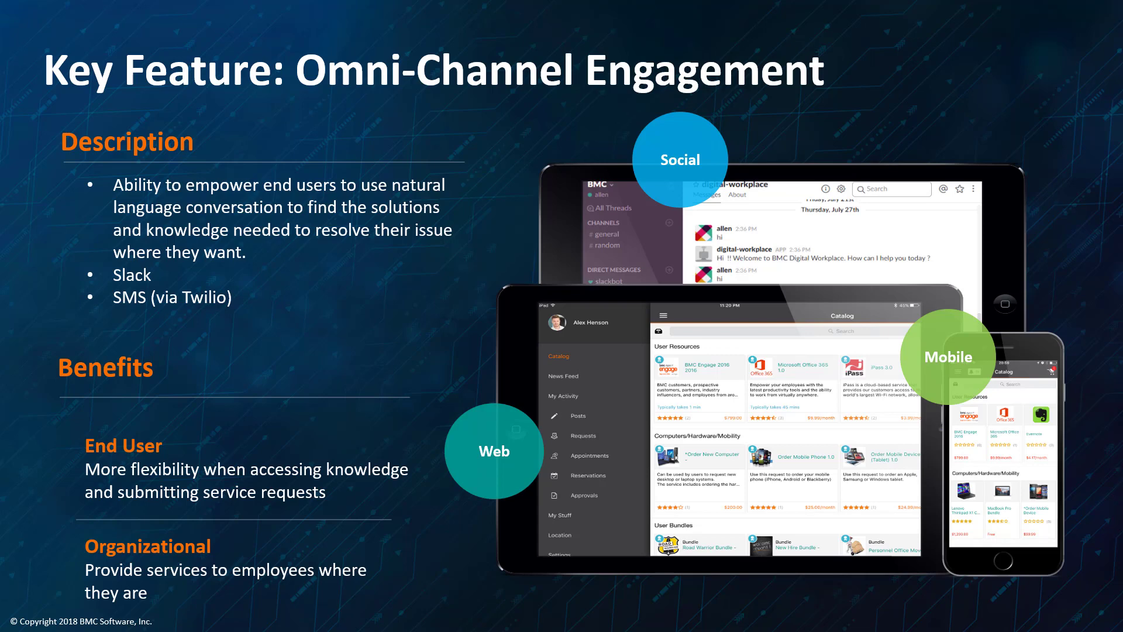
Step: Advance the slideshow from Omni-Channel Engagement to the Web Widget slide
key("Right")
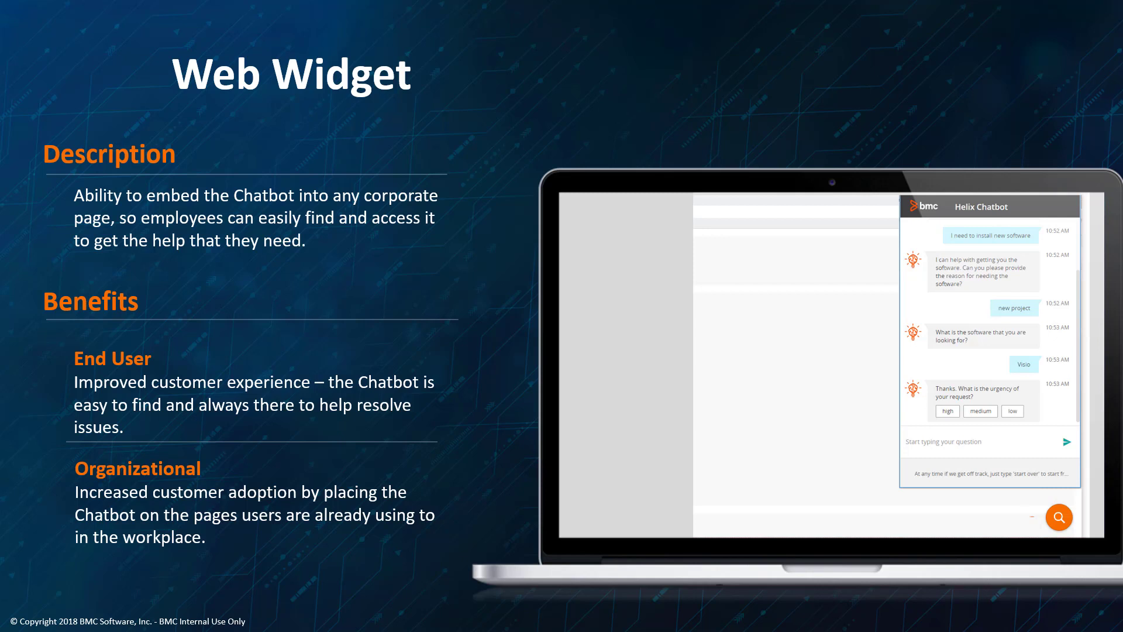
Step: Advance the slideshow past Web Widget to the Multi-Language Support slide
key("Right")
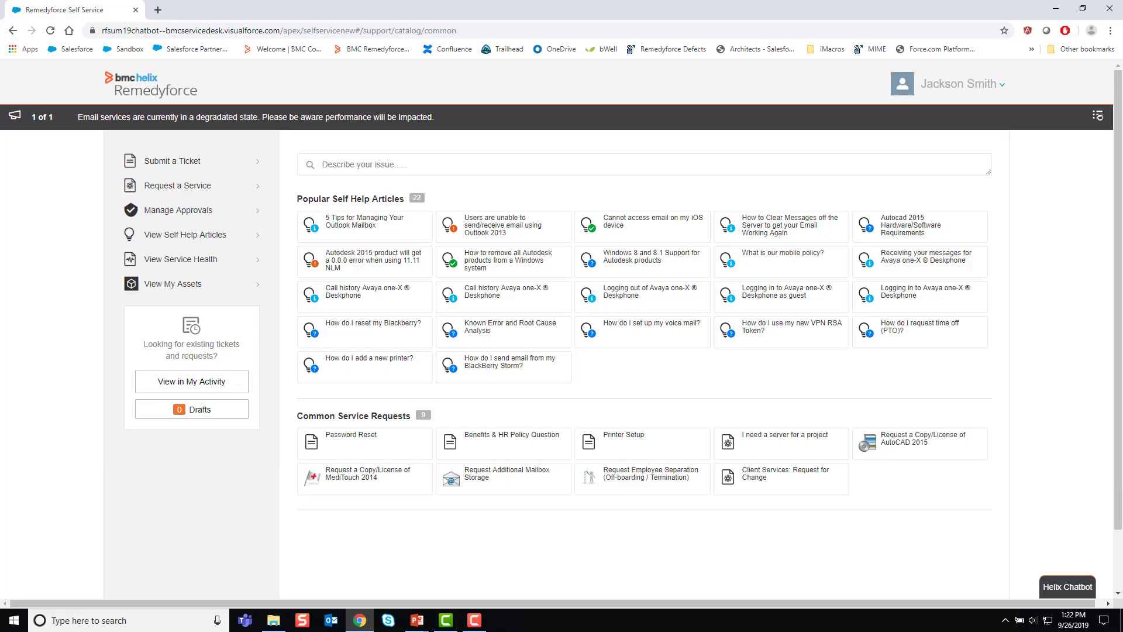
Step: Open the Helix Chatbot and ask it 'Status of my requests'
left_click(1070, 588)
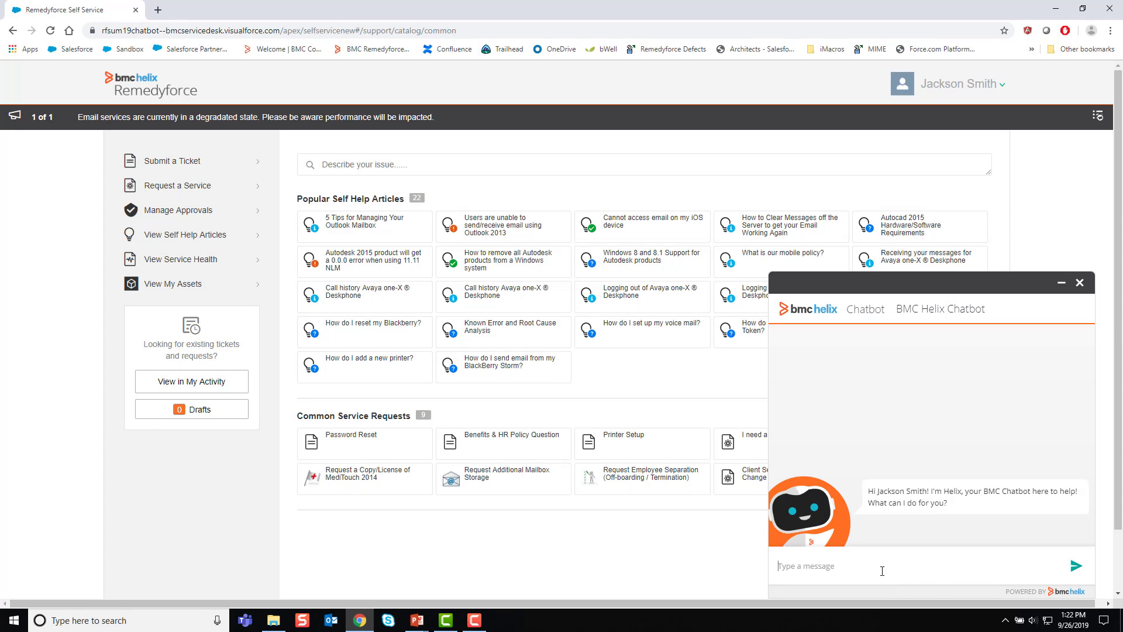
left_click(882, 570)
type("Status of my requests")
key("Return")
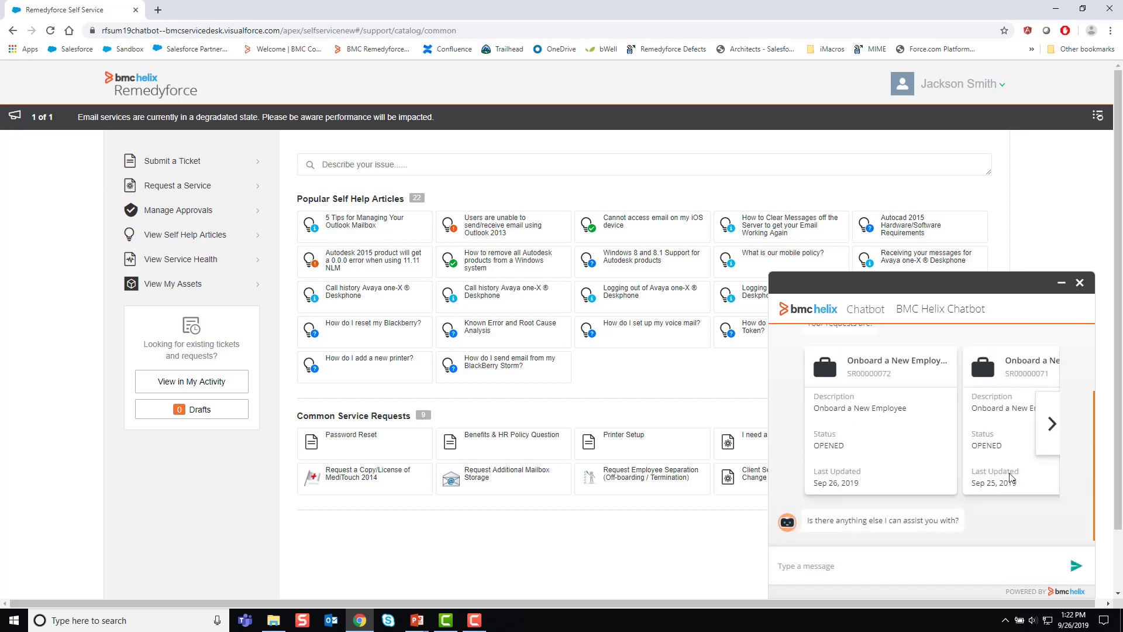
Step: Page through the request cards, view the Request Time Off details, then return to chat
left_click(1050, 422)
left_click(1049, 421)
left_click(890, 423)
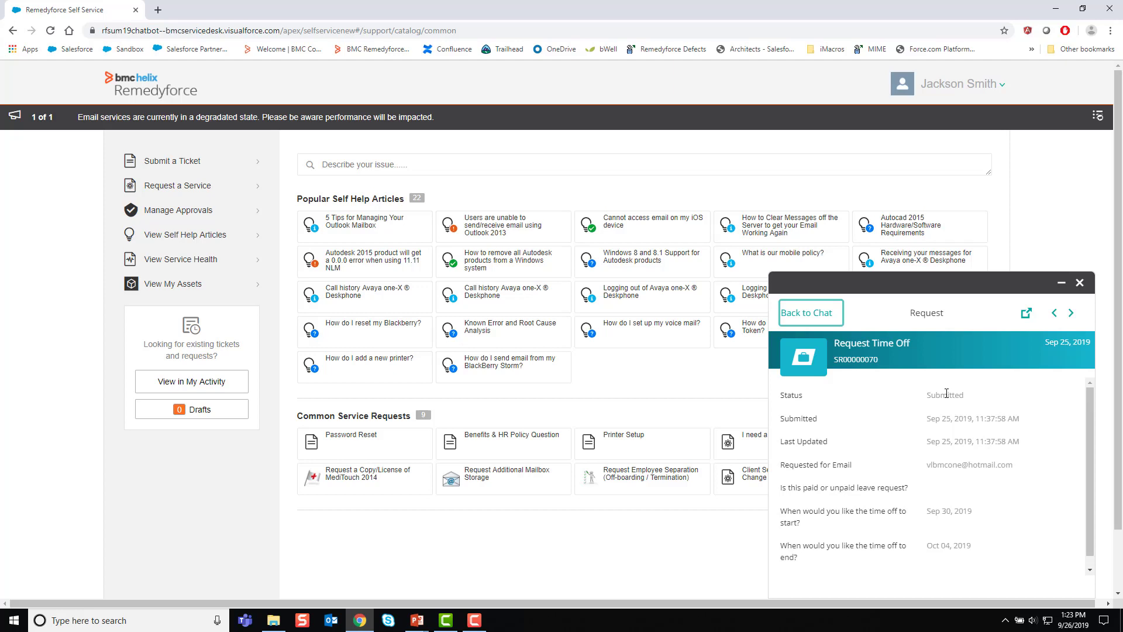
left_click(809, 314)
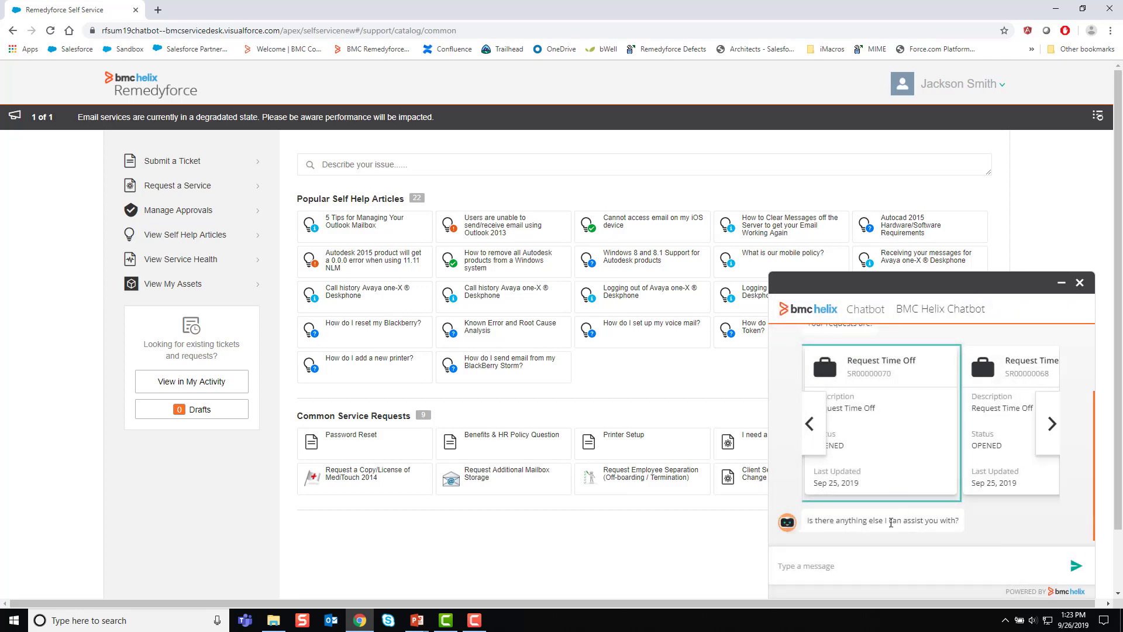
left_click(887, 559)
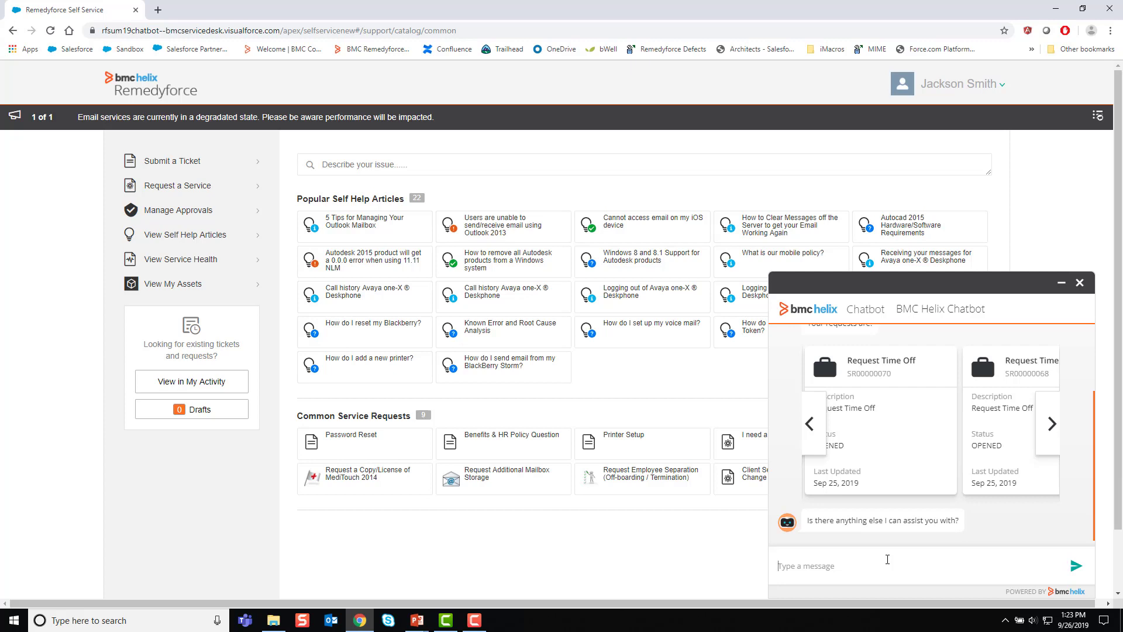
Step: Report a new hire, giving their first and last name, start date Oct. 10th, and Full time
type("I have new hire")
key("Return")
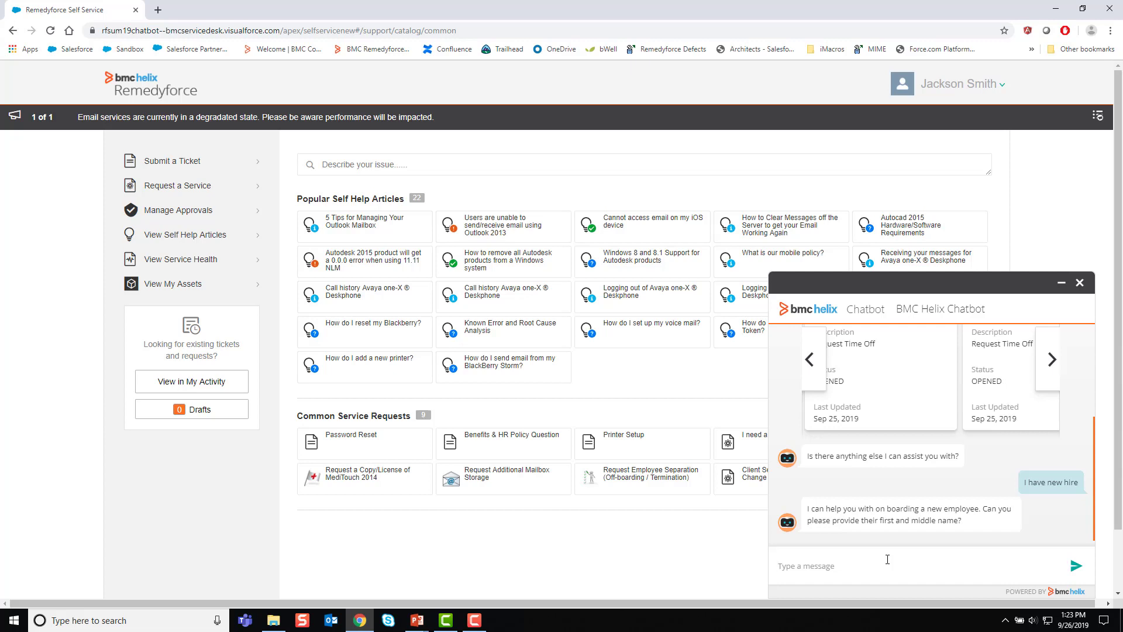
type("Sally")
key("Return")
type("Smith")
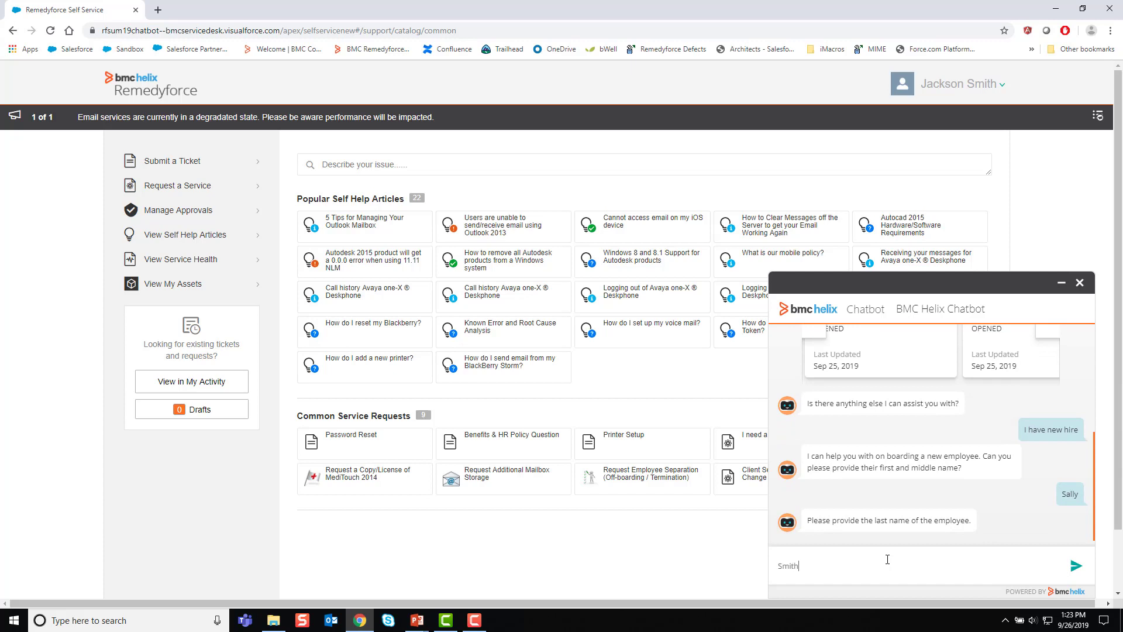
key("Return")
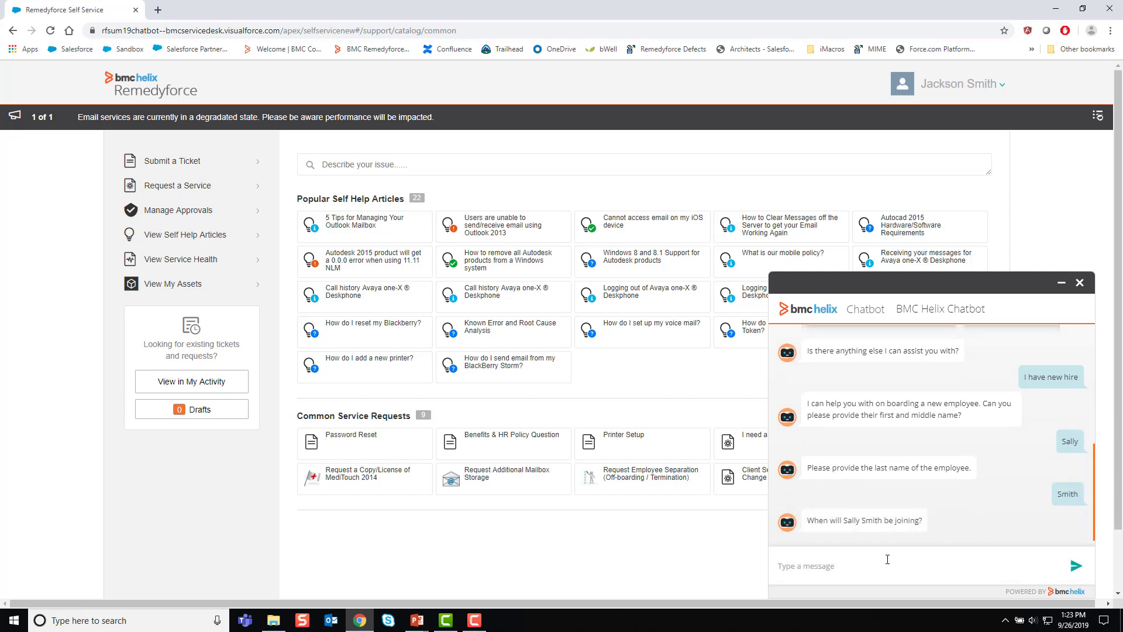
type("Oct. 10th")
key("Return")
type("Full time")
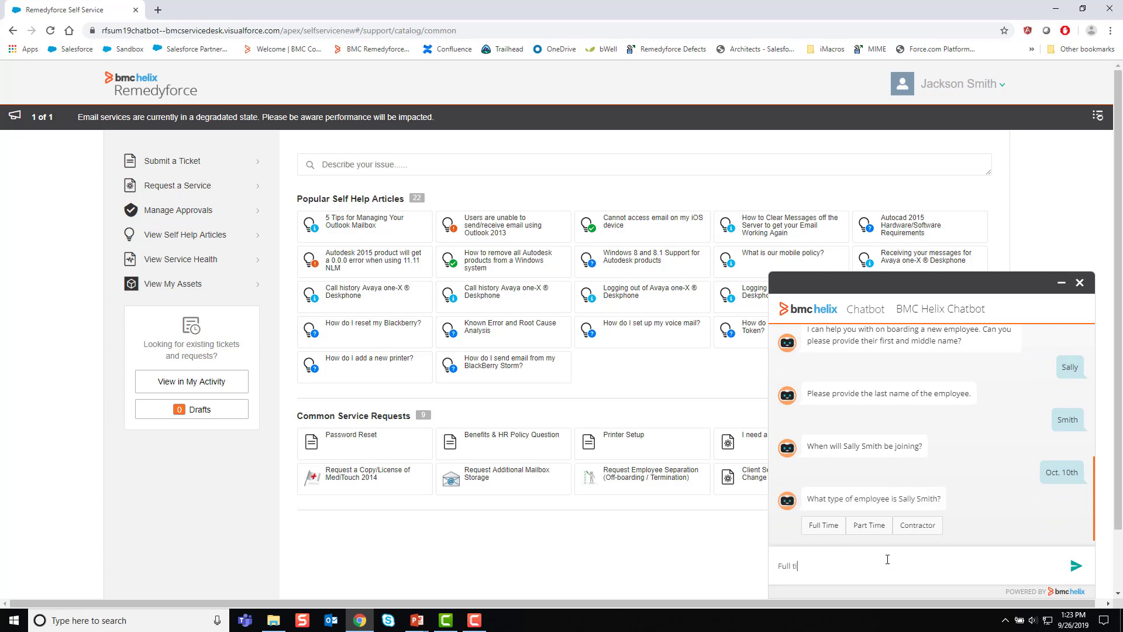
key("Return")
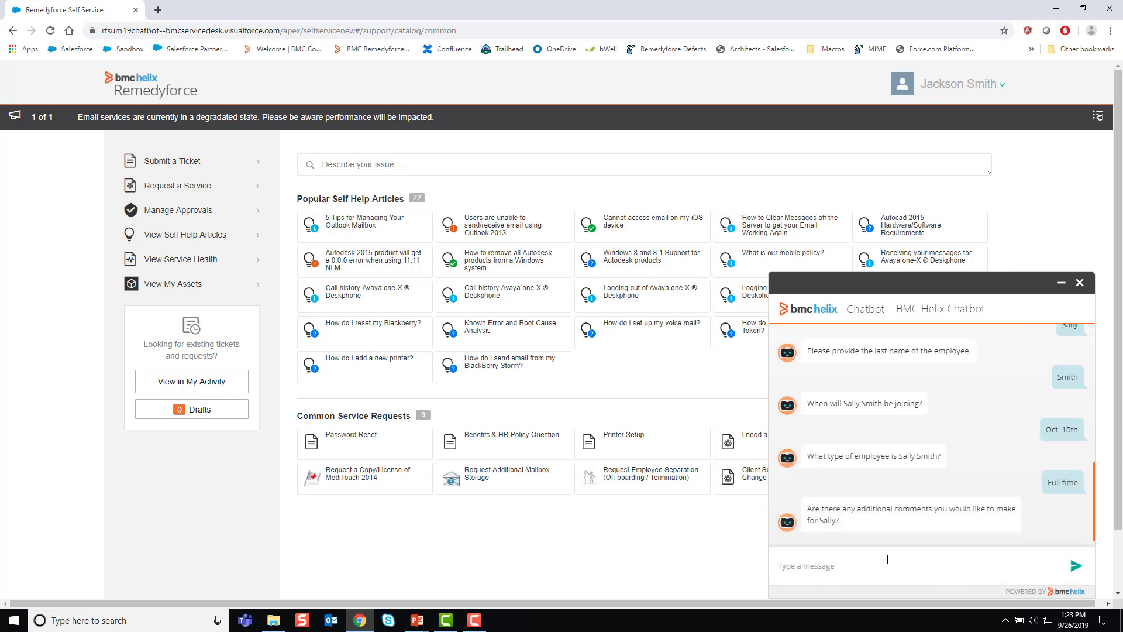
Step: Choose Desktop with Wireless Keyboard & Mouse, decline comments, phone, access and notes, and confirm submission
type("no")
key("Return")
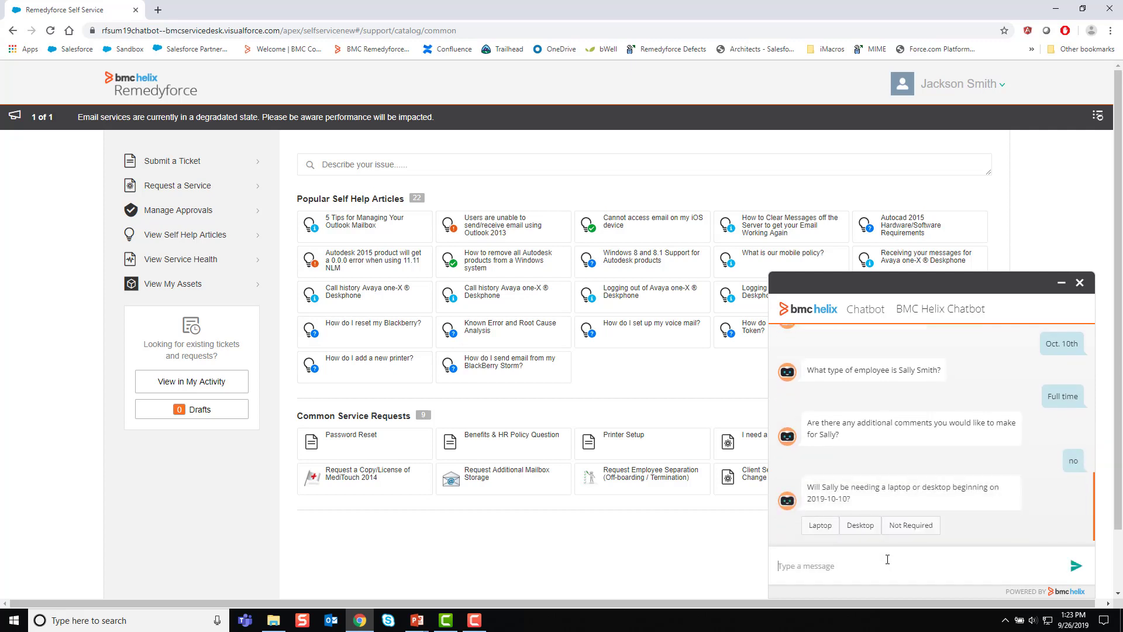
left_click(860, 524)
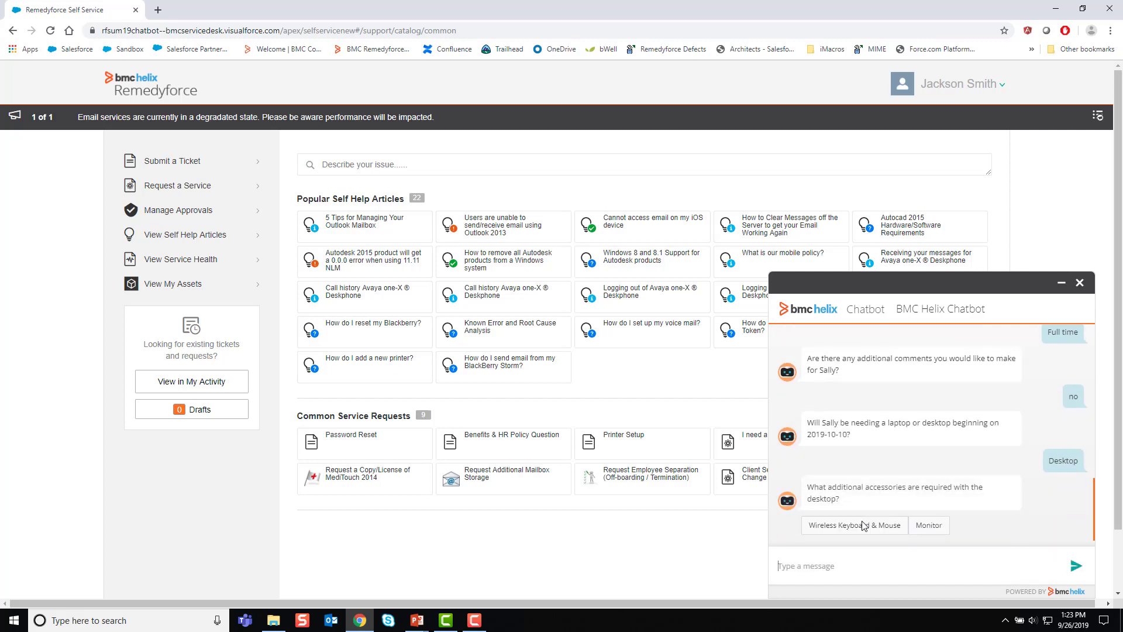
left_click(863, 526)
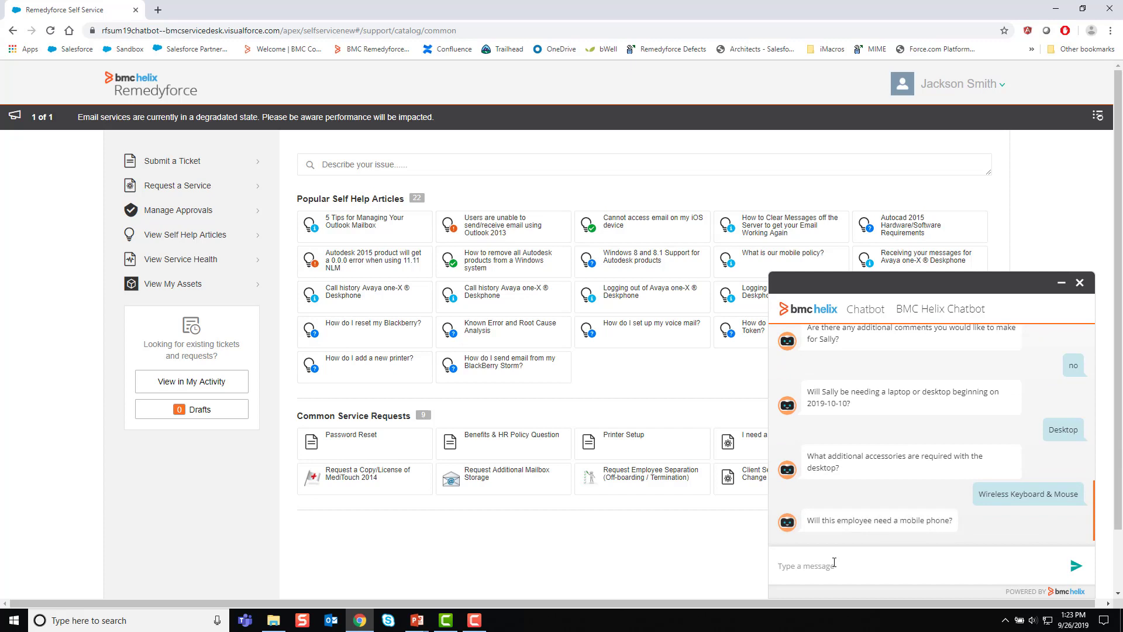
type("No")
key("Return")
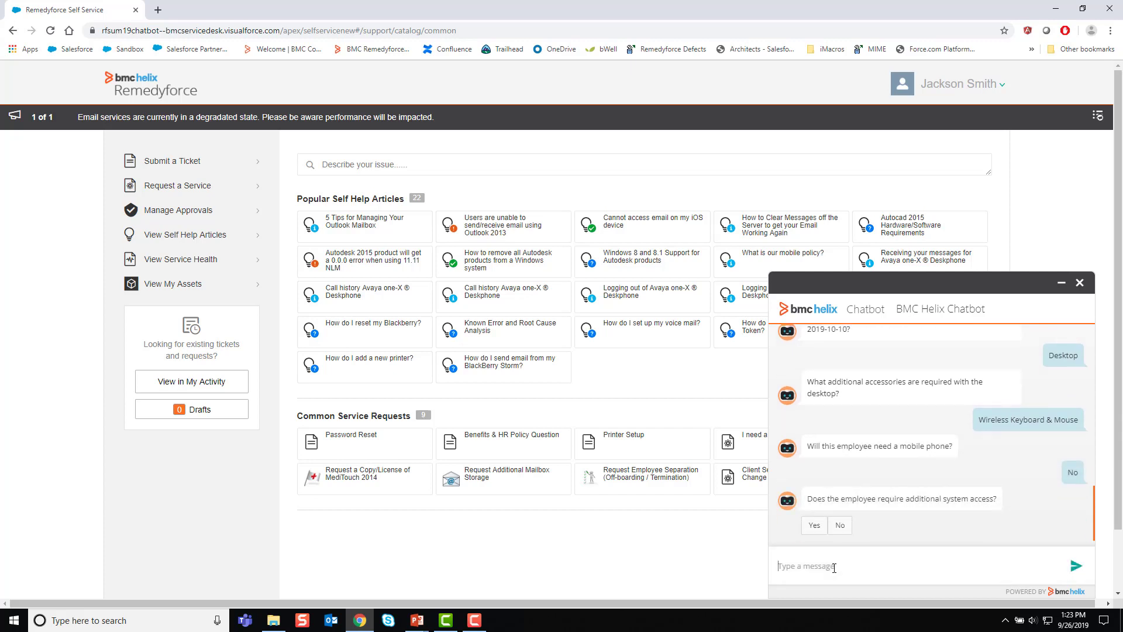
left_click(842, 526)
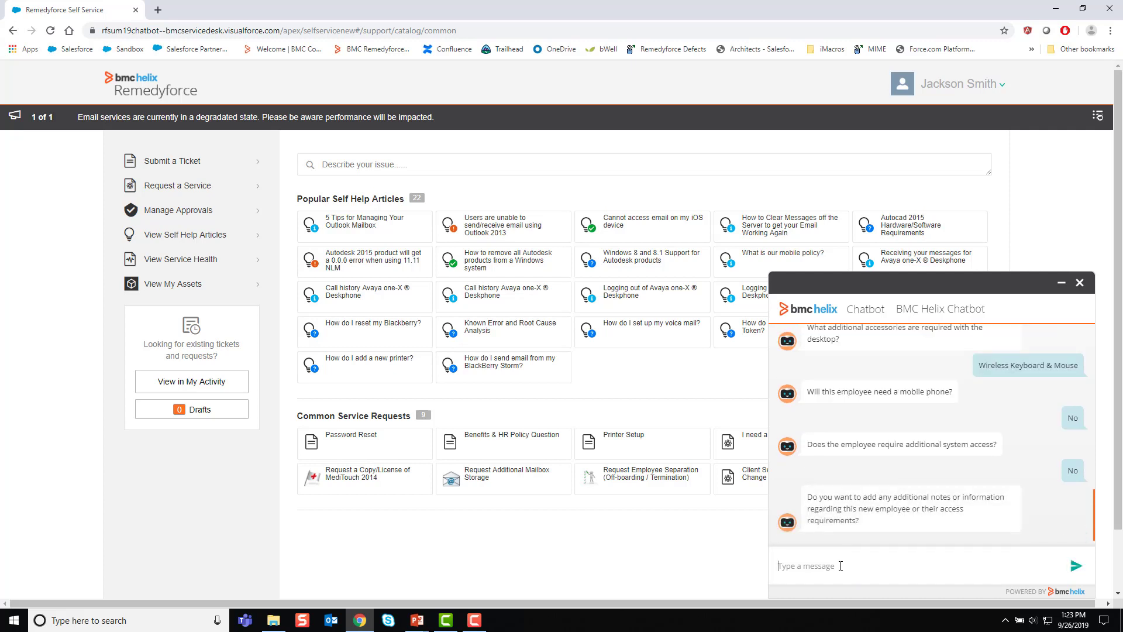
type("No")
key("Return")
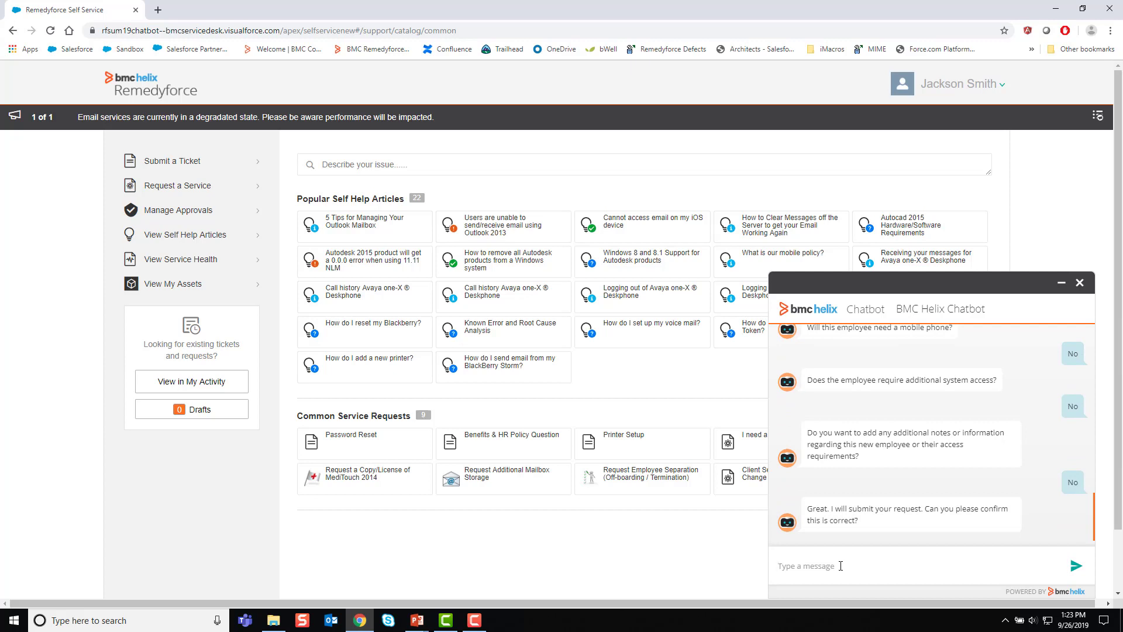
type("Yes")
key("Return")
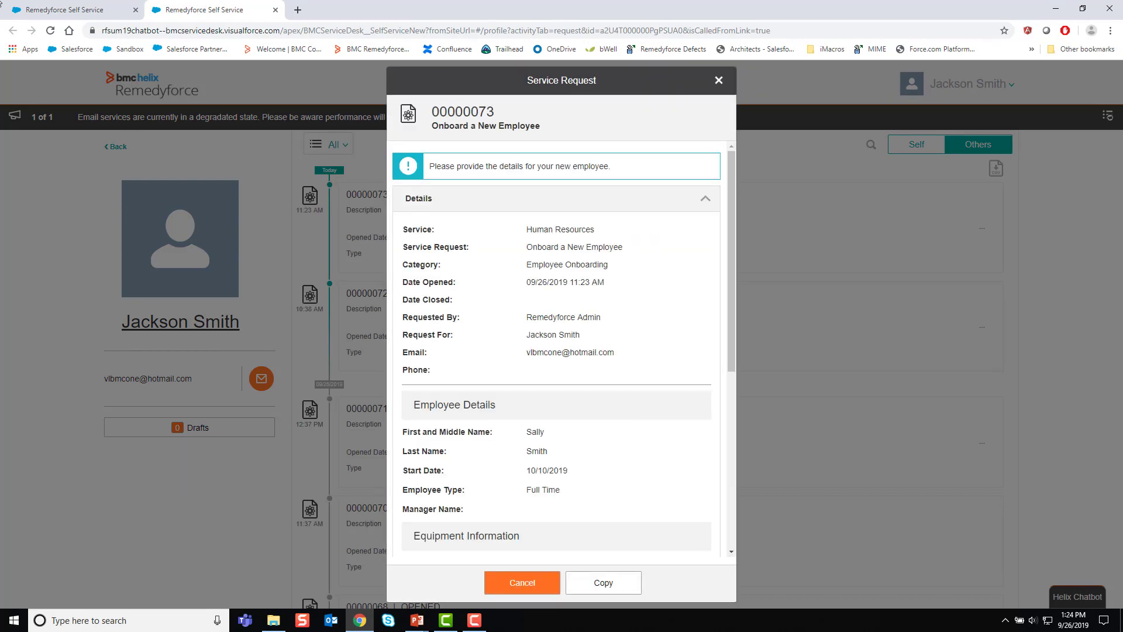
Step: Ask the chatbot 'How do I manage my outlook?' in the chatbot tab
left_click(101, 9)
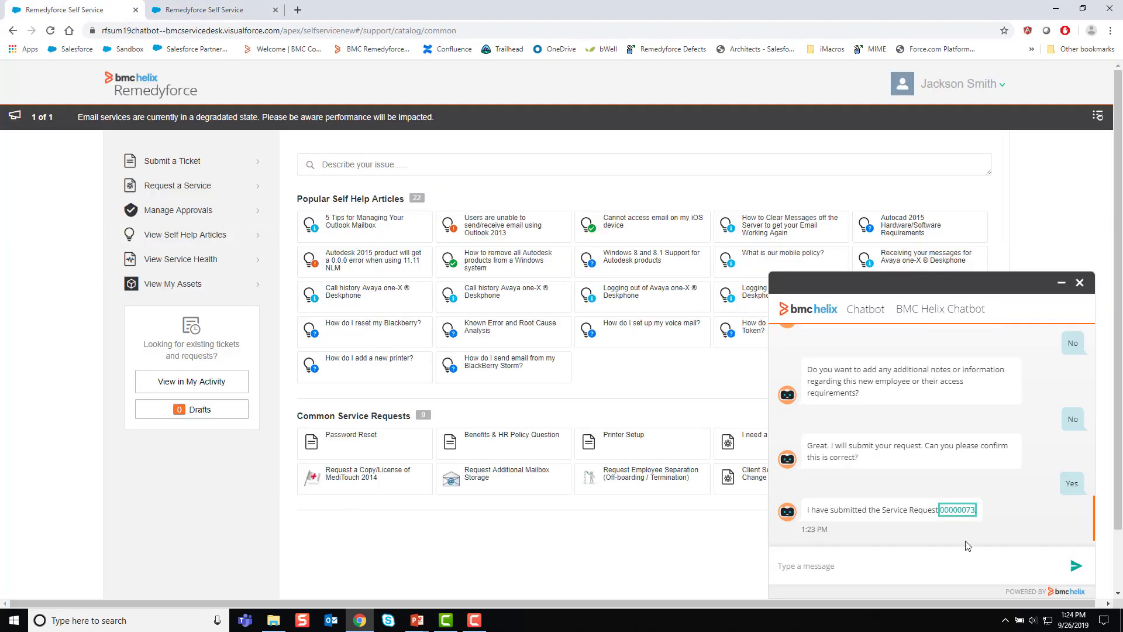
left_click(907, 566)
type("How do I manage my outlook?")
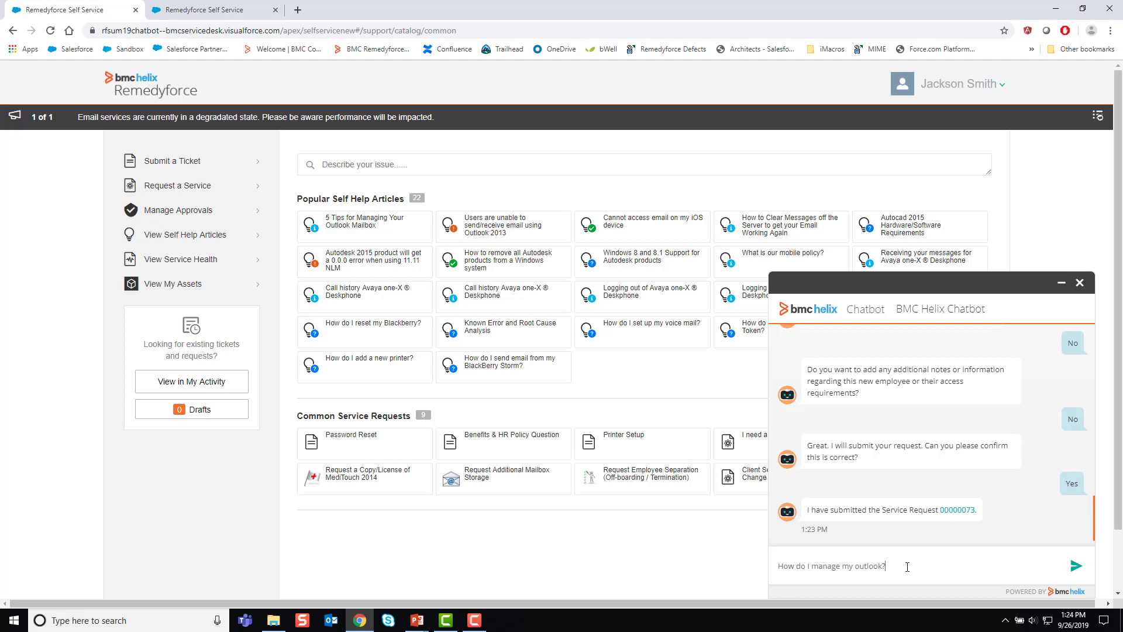
key("Return")
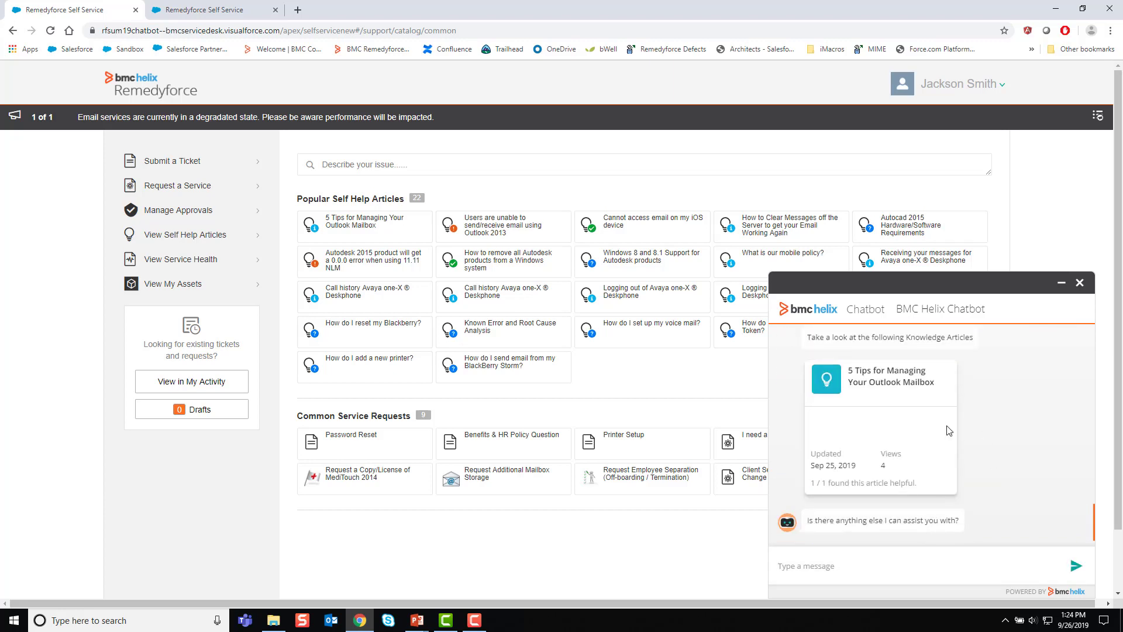
Step: Open and scroll the '5 Tips for Managing Your Outlook Mailbox' article, then return to chat
left_click(948, 427)
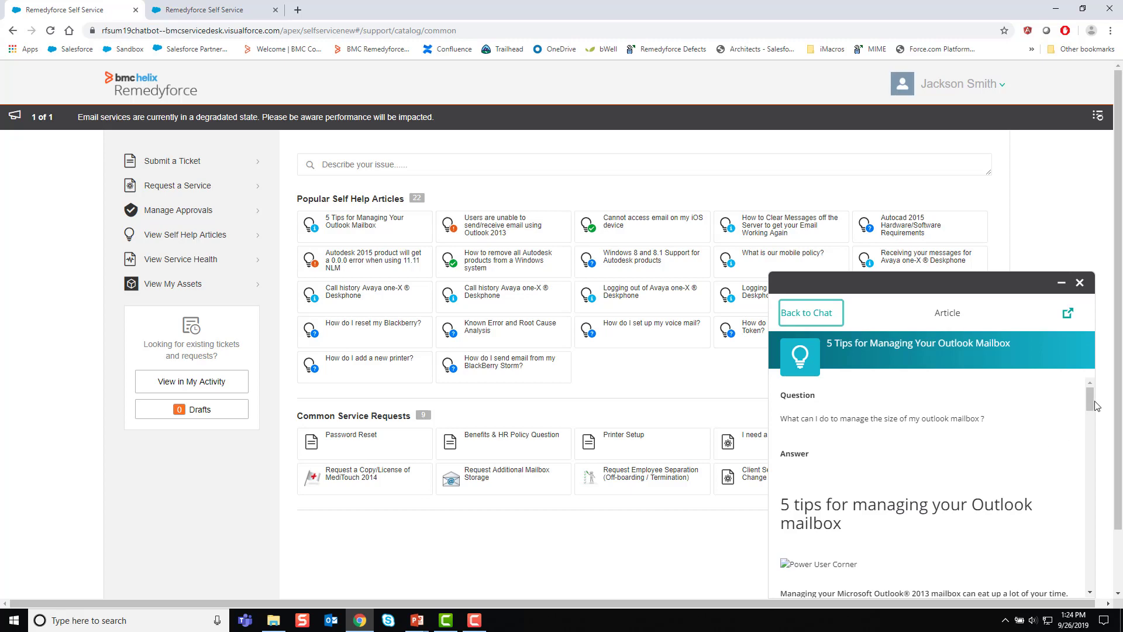
mouse_move(1090, 401)
left_mouse_down()
mouse_move(1090, 594)
mouse_move(1090, 391)
left_mouse_up()
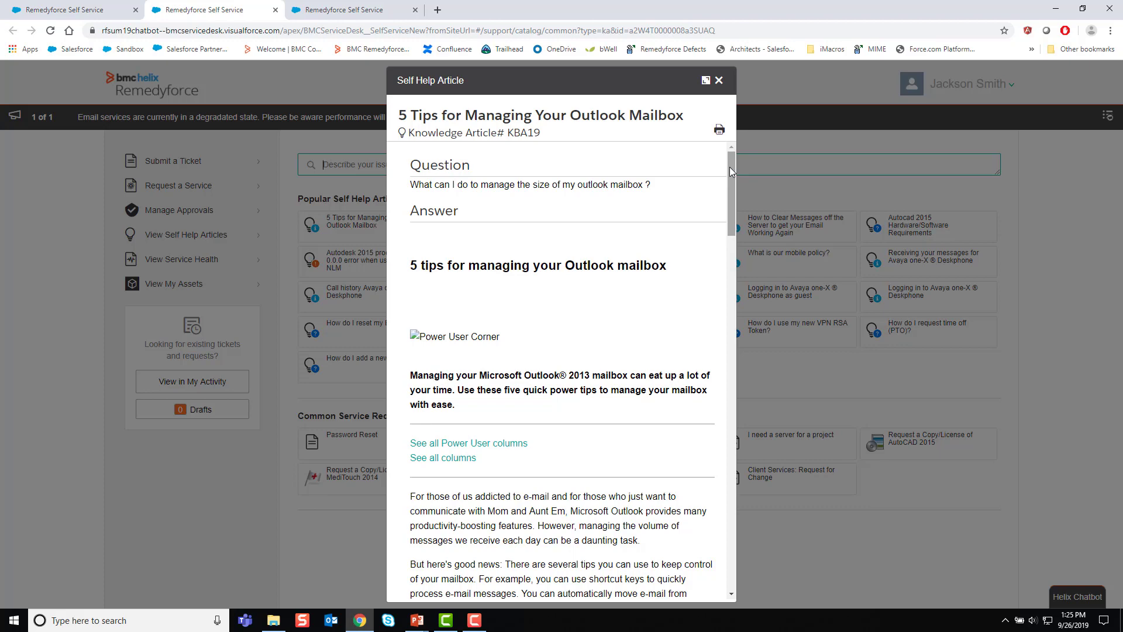
key("ctrl+shift+Tab")
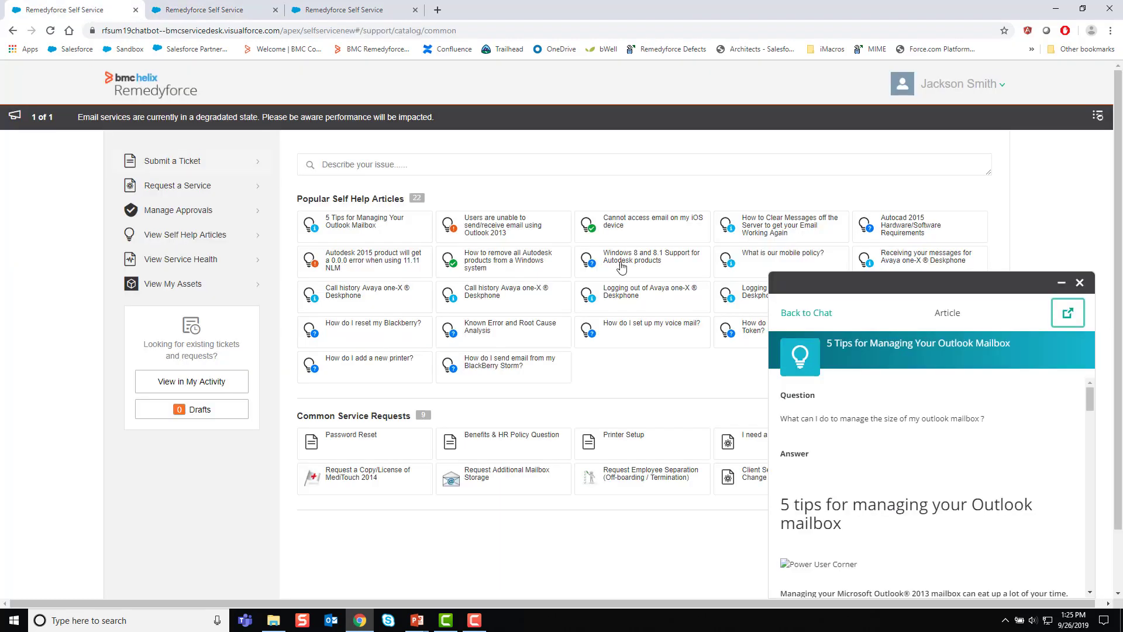
left_click(826, 314)
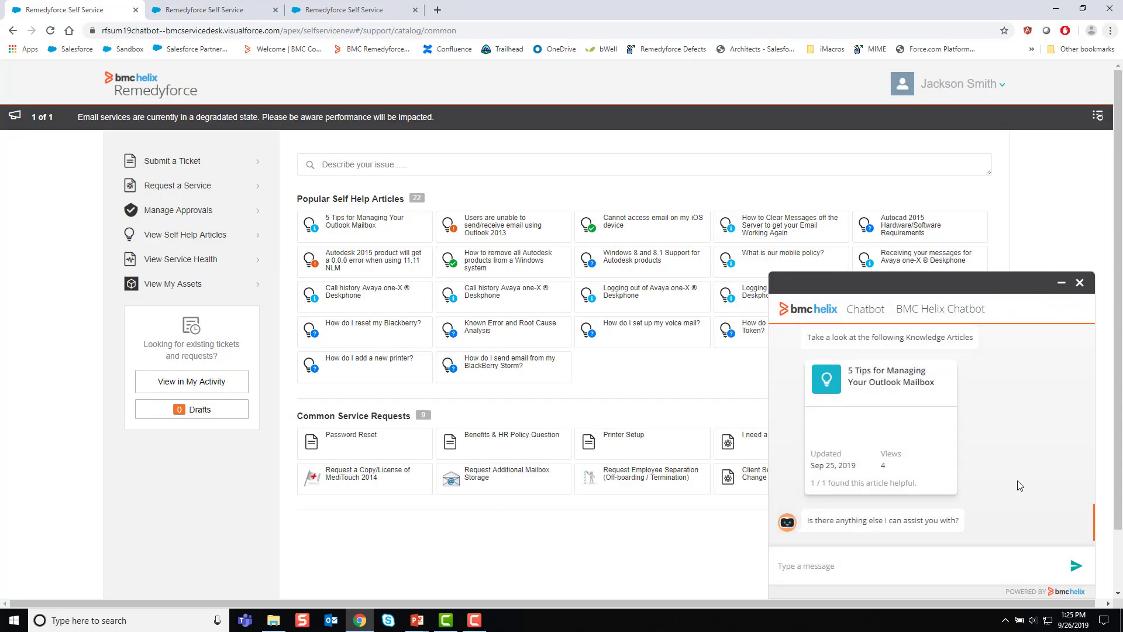